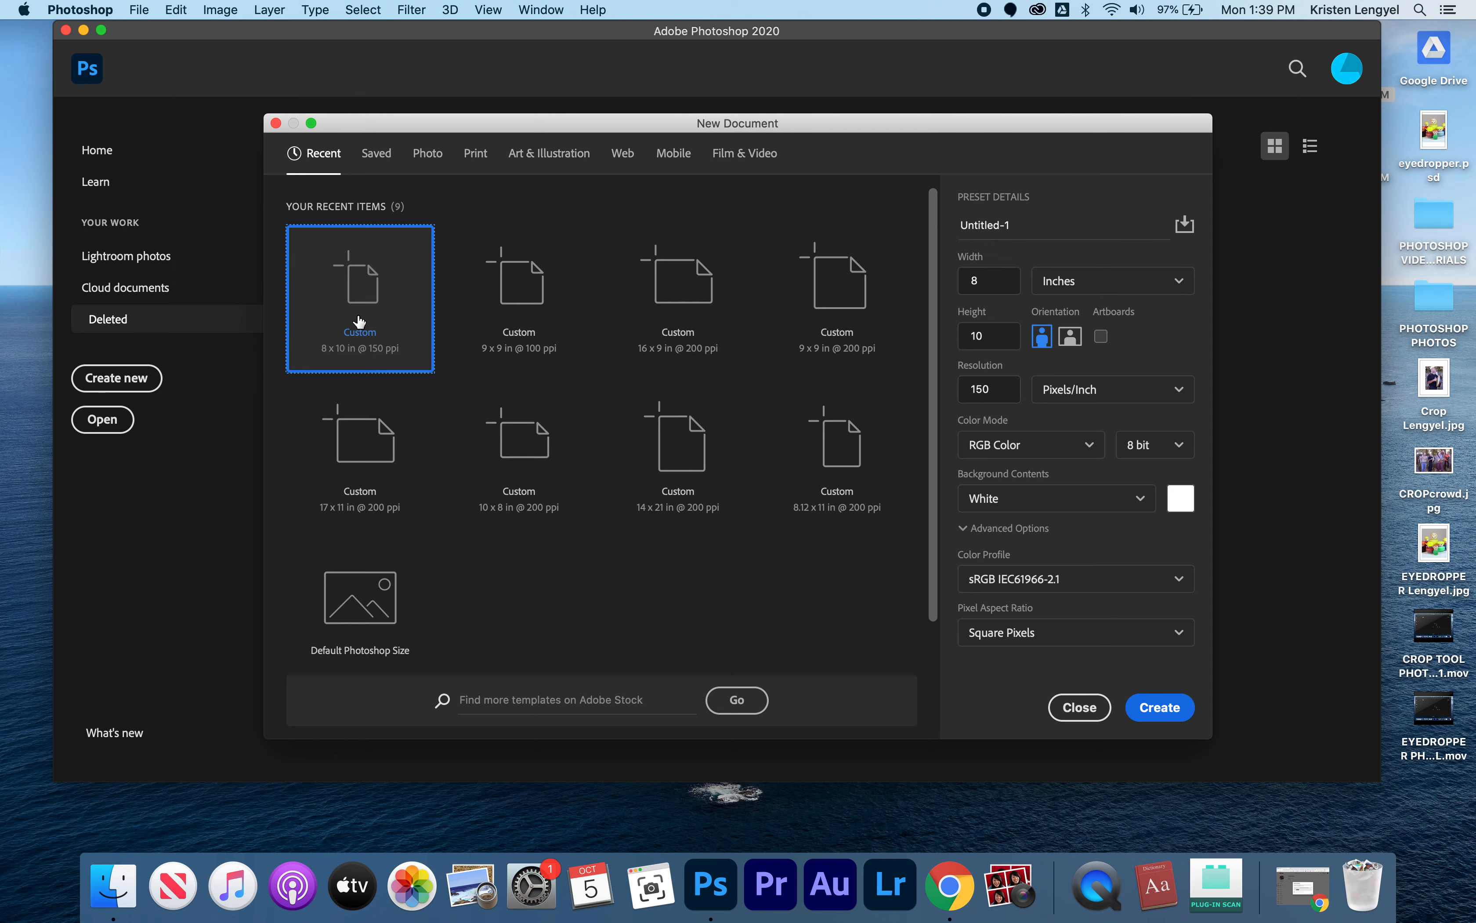
Create an 8 × 10 inch, 150 ppi document and fill its Background with orange #e2896c using the Paint Bucket.
click(1161, 708)
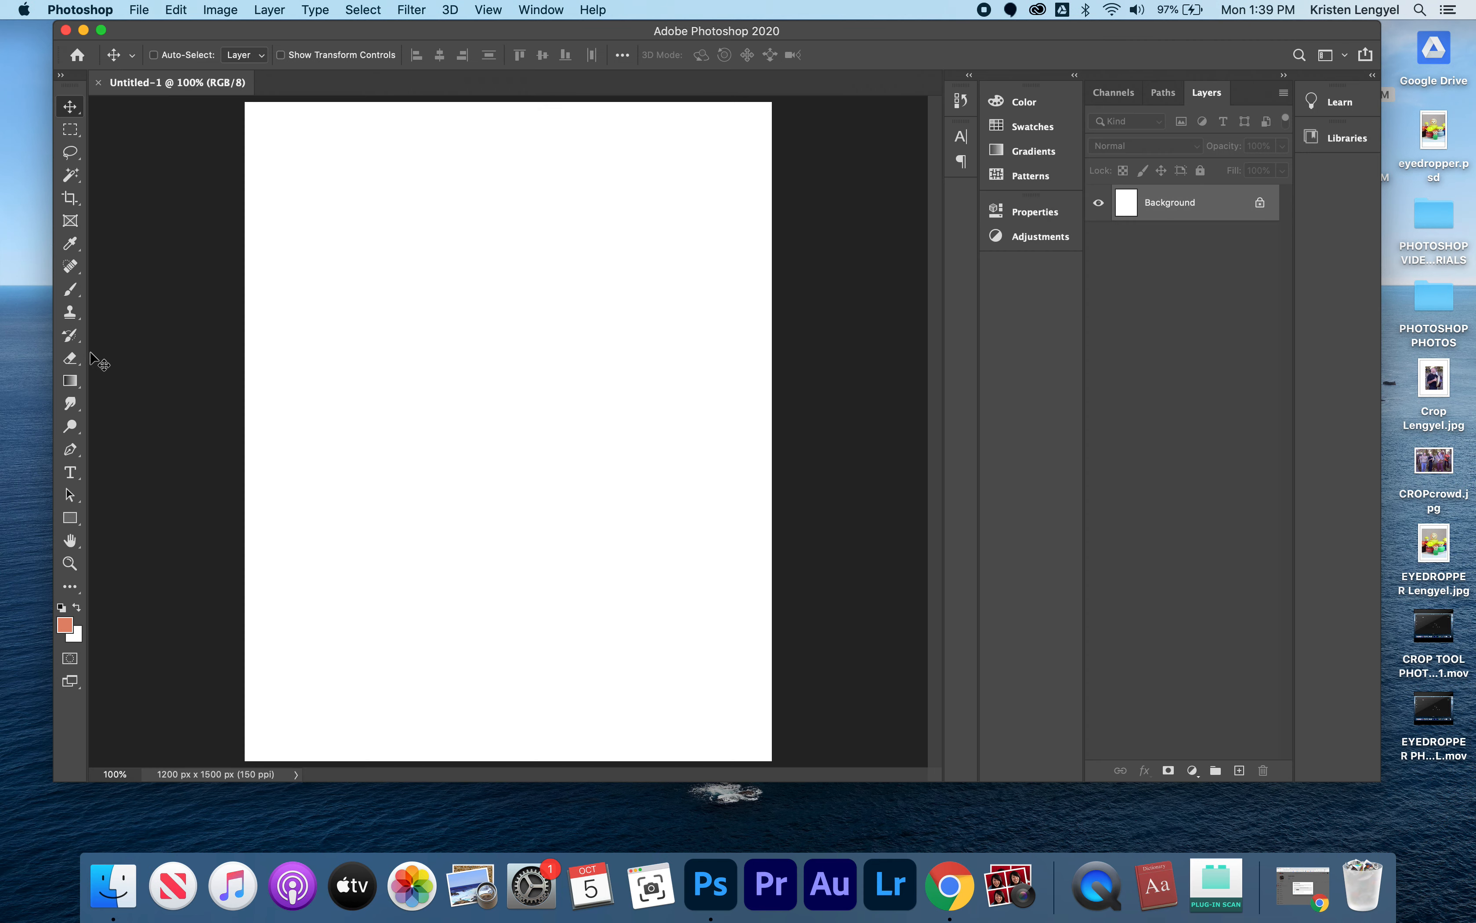
click(71, 380)
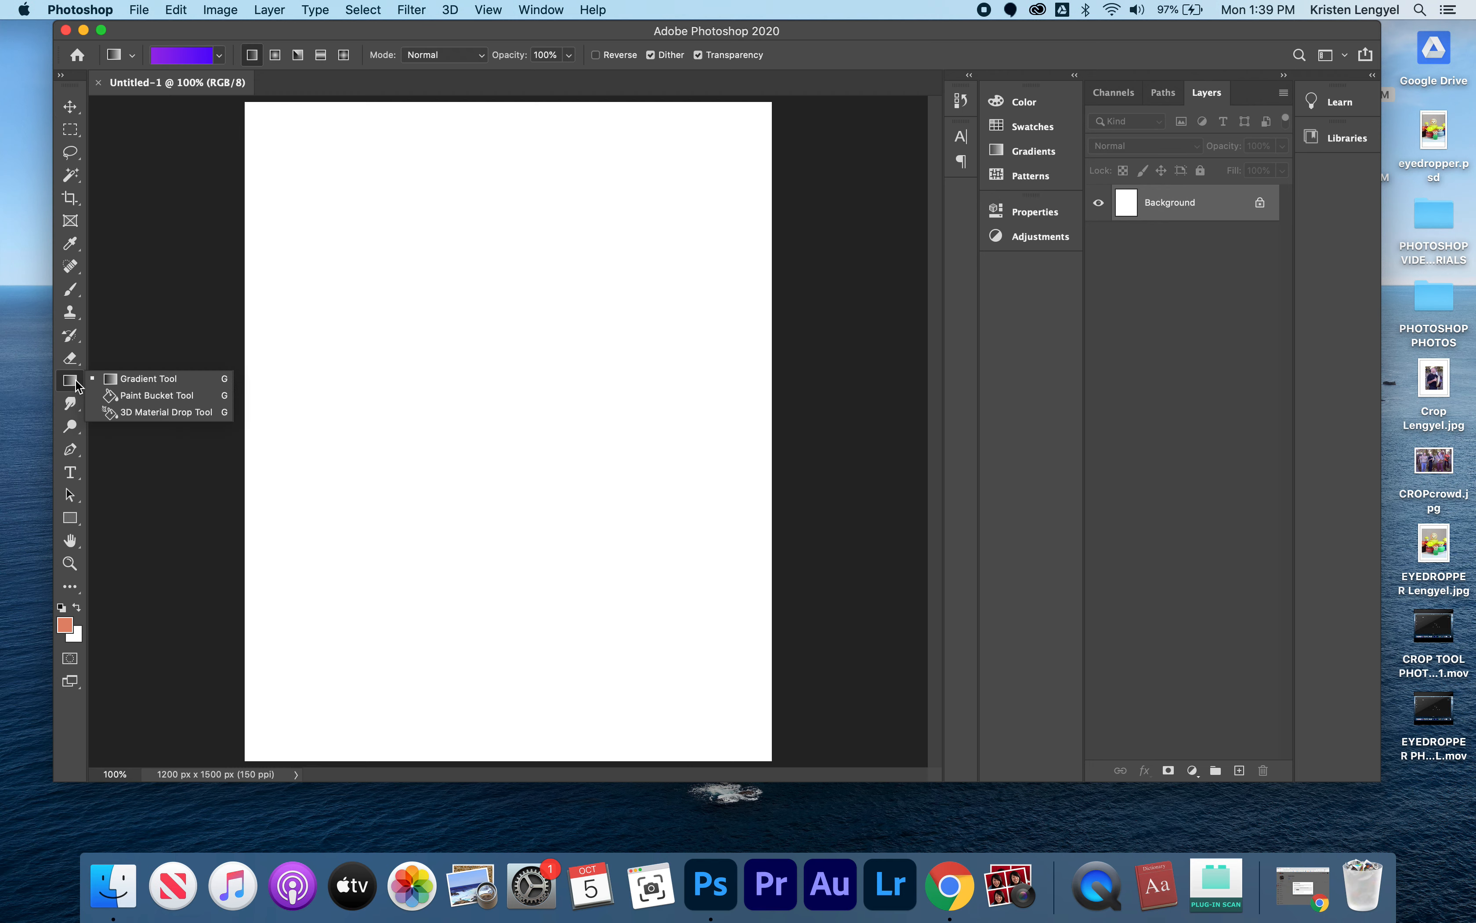
click(148, 397)
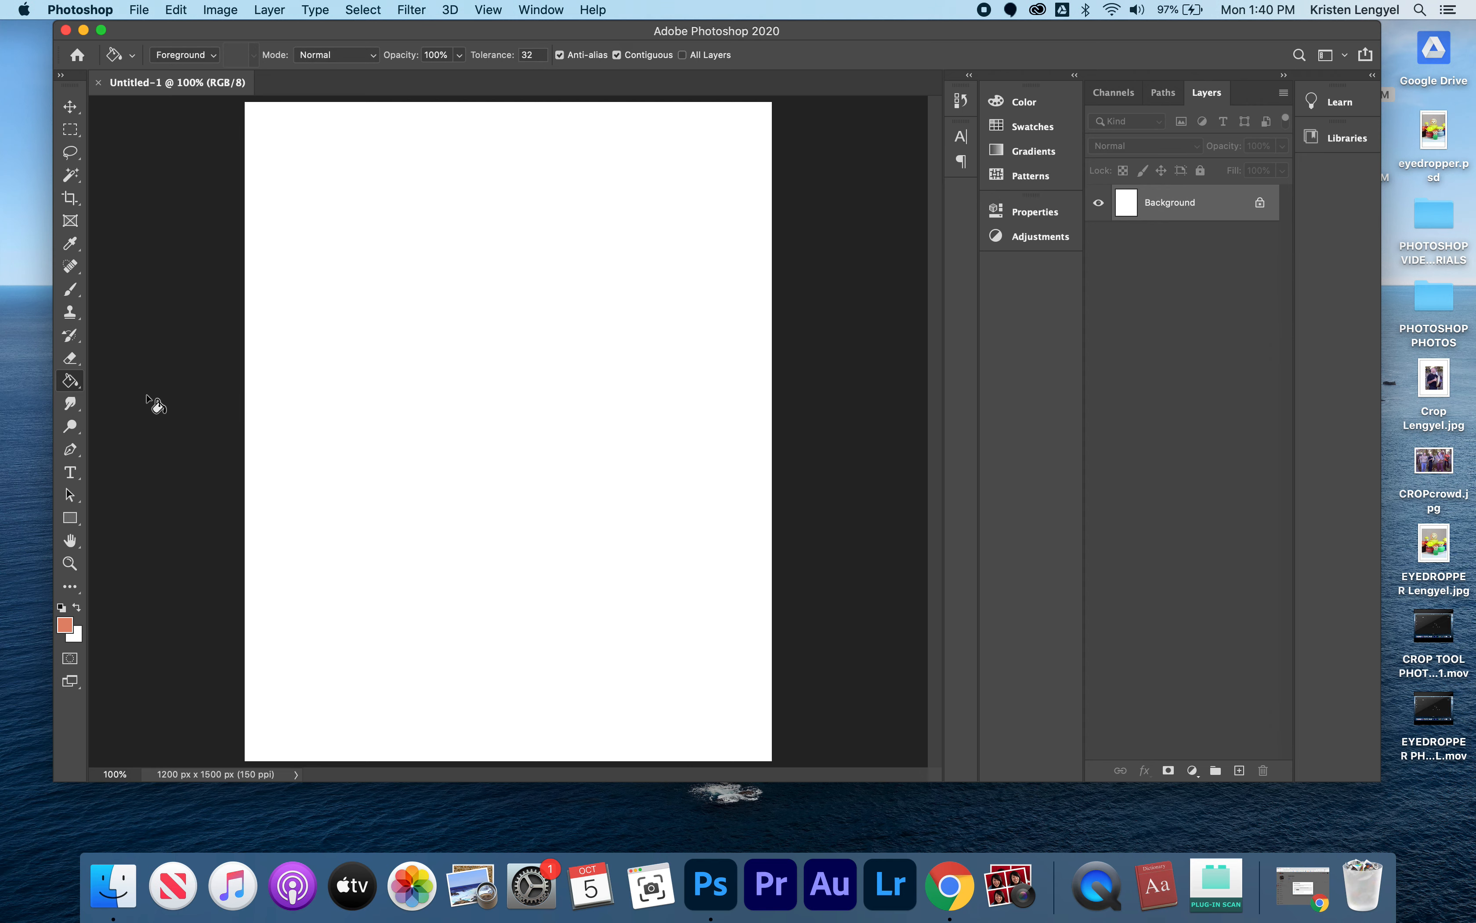
click(65, 626)
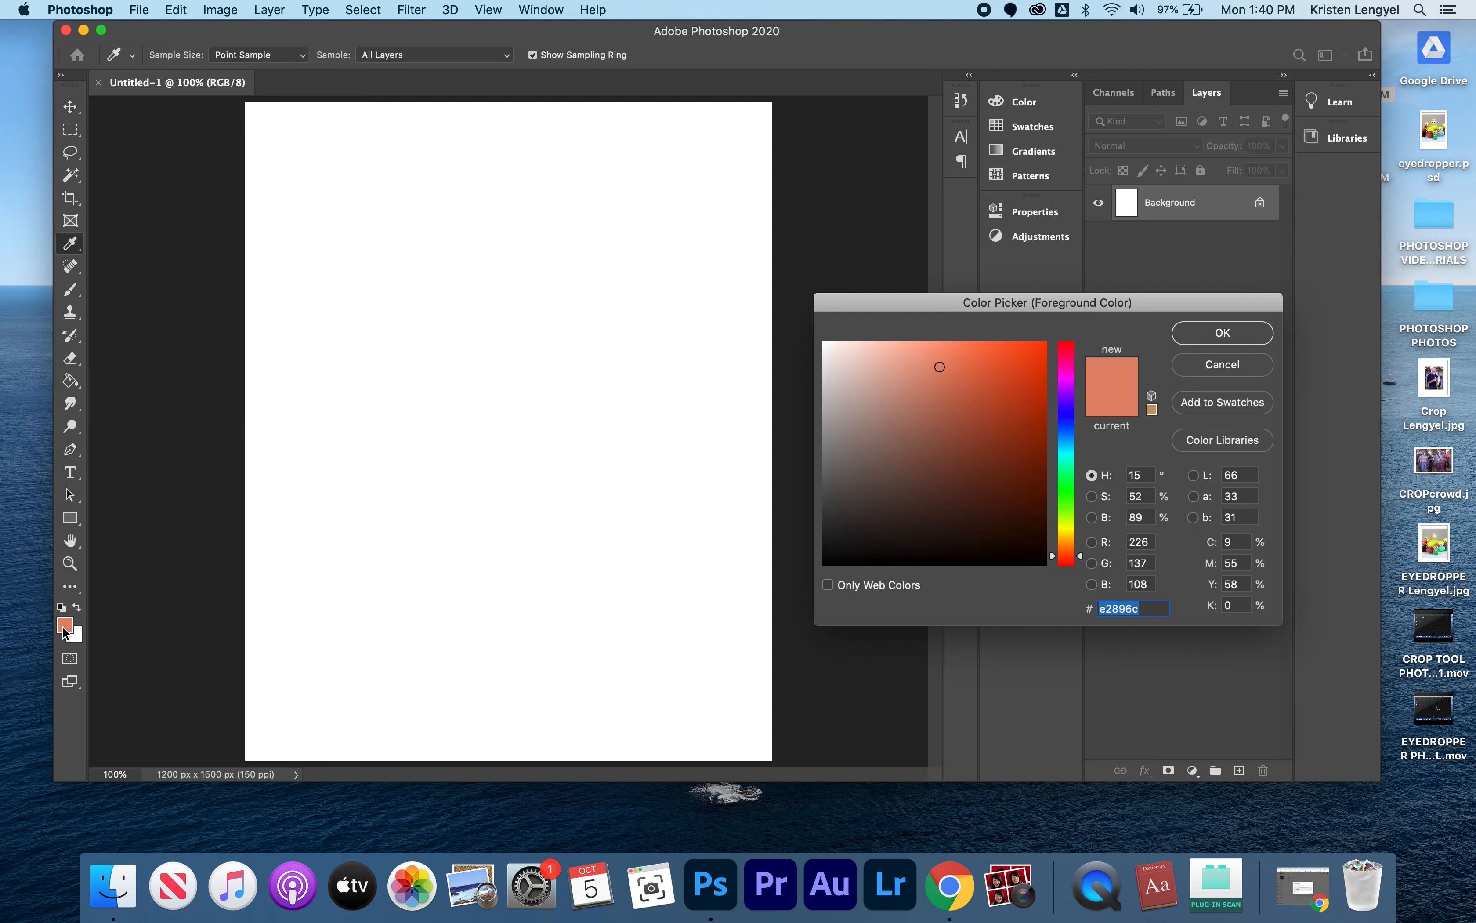
click(1218, 336)
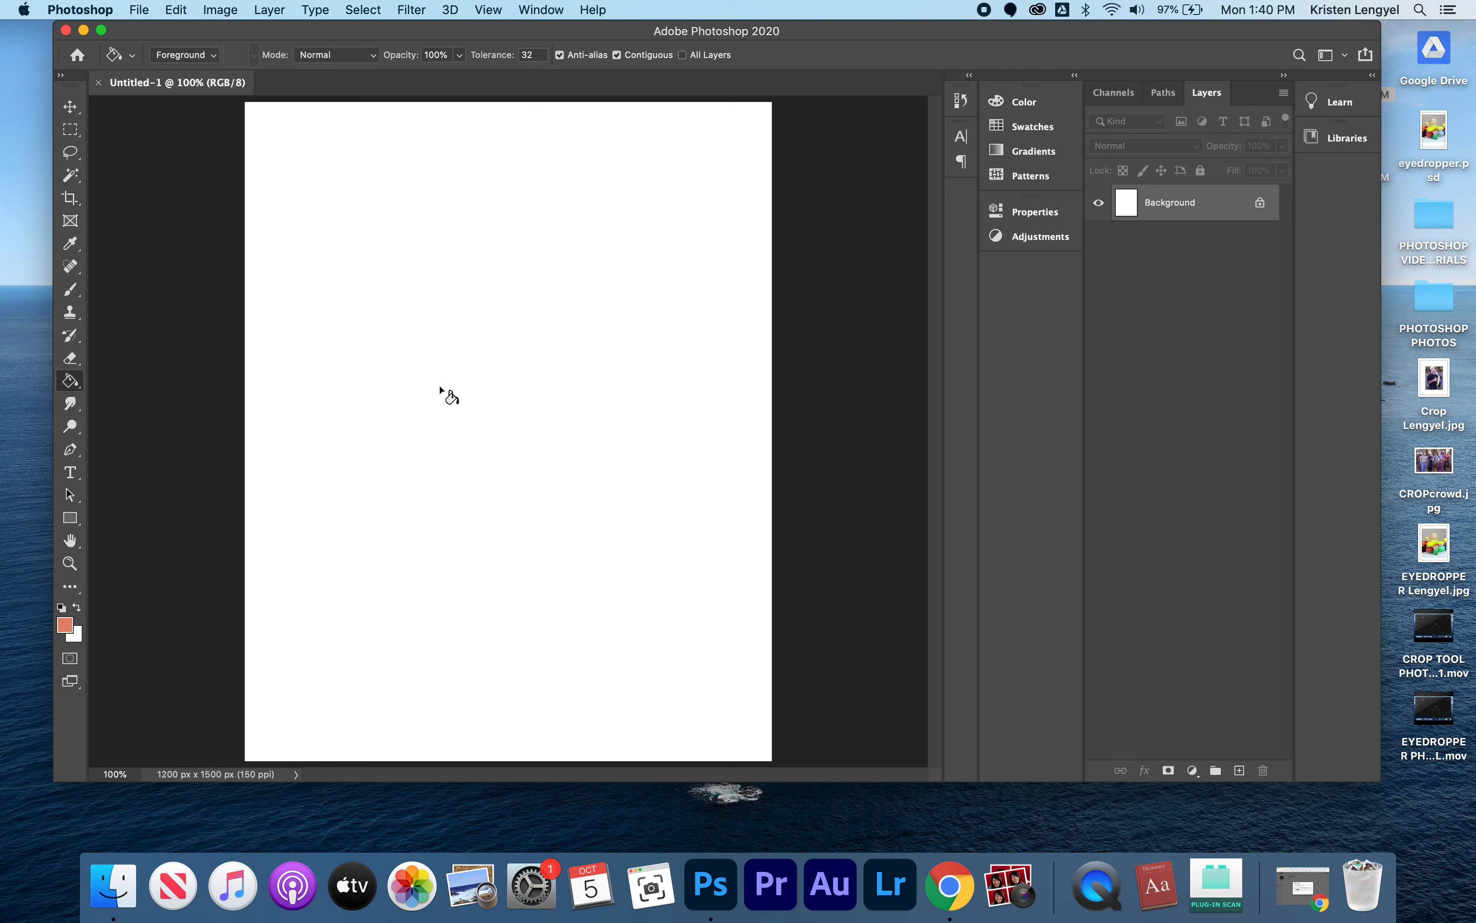
click(451, 396)
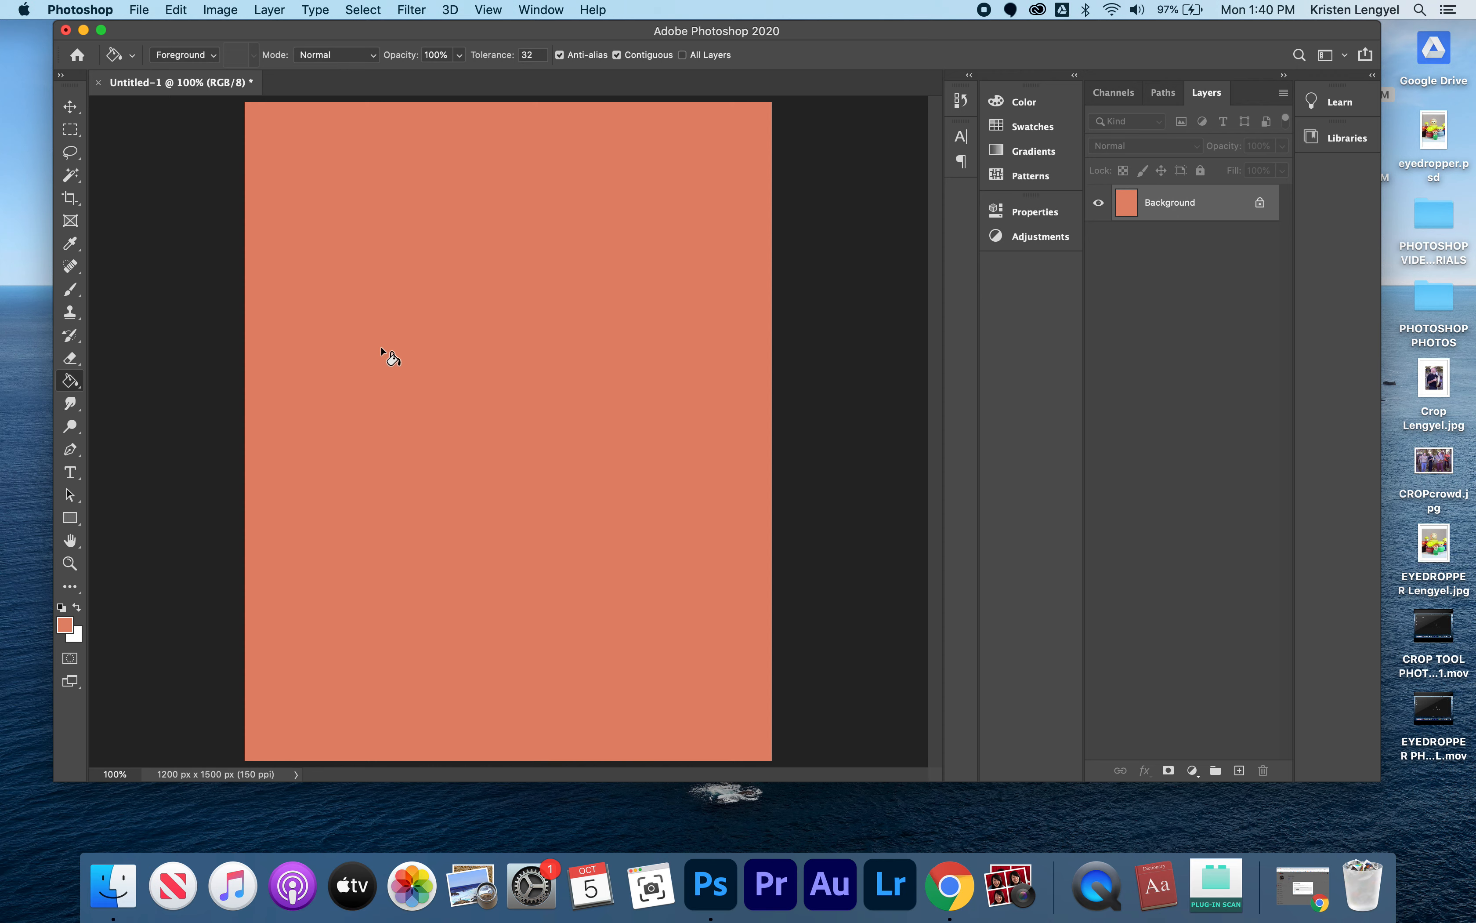
Add a new layer above the Background and fill it entirely with purple #8c6eb0.
click(1239, 772)
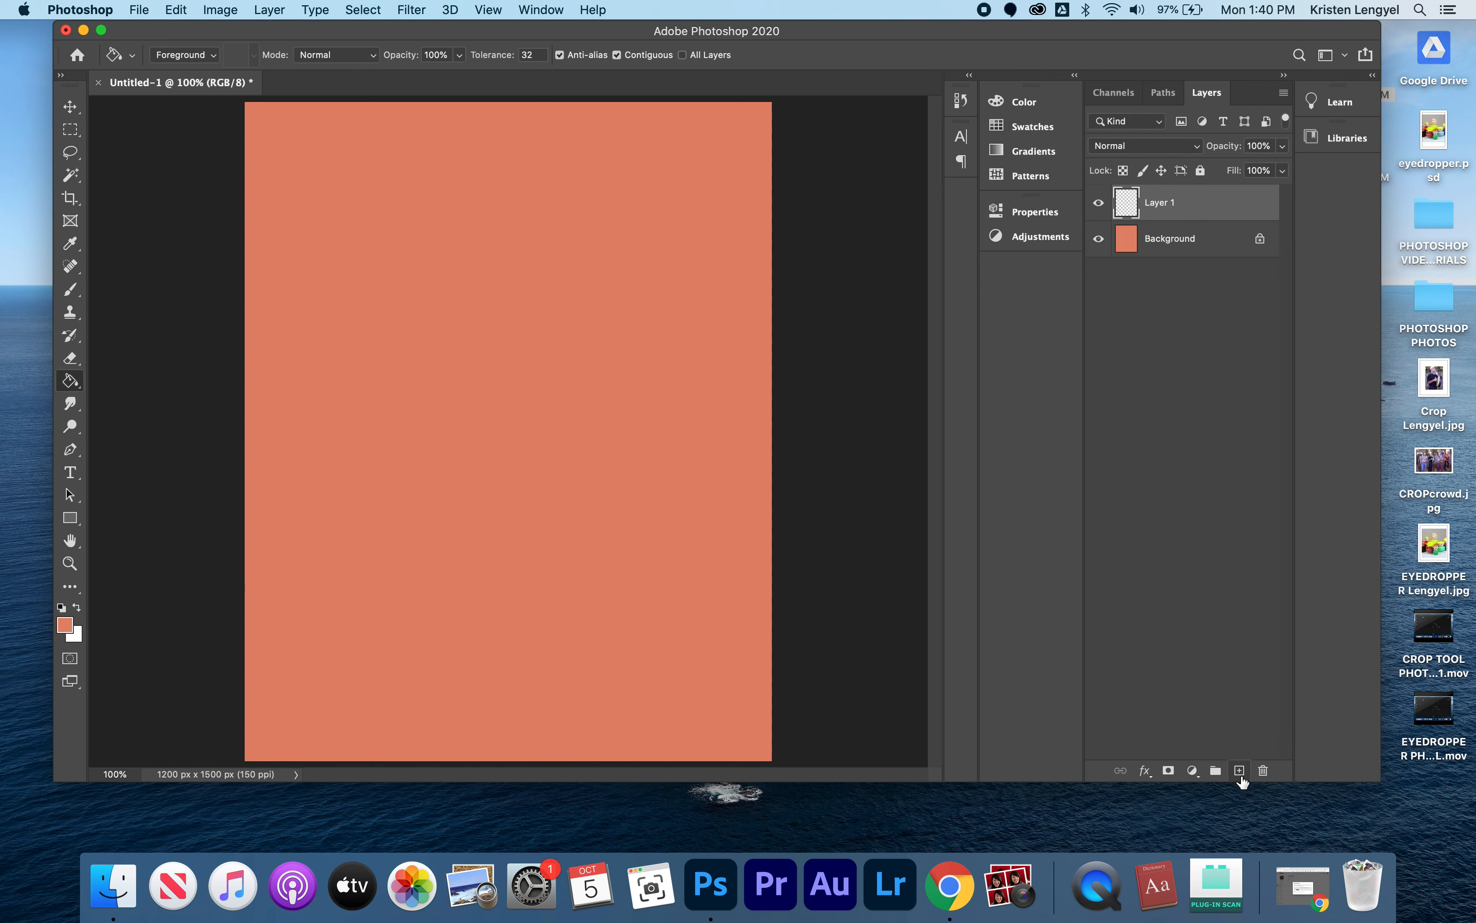
click(64, 627)
drag(1057, 444, 1070, 399)
click(1153, 377)
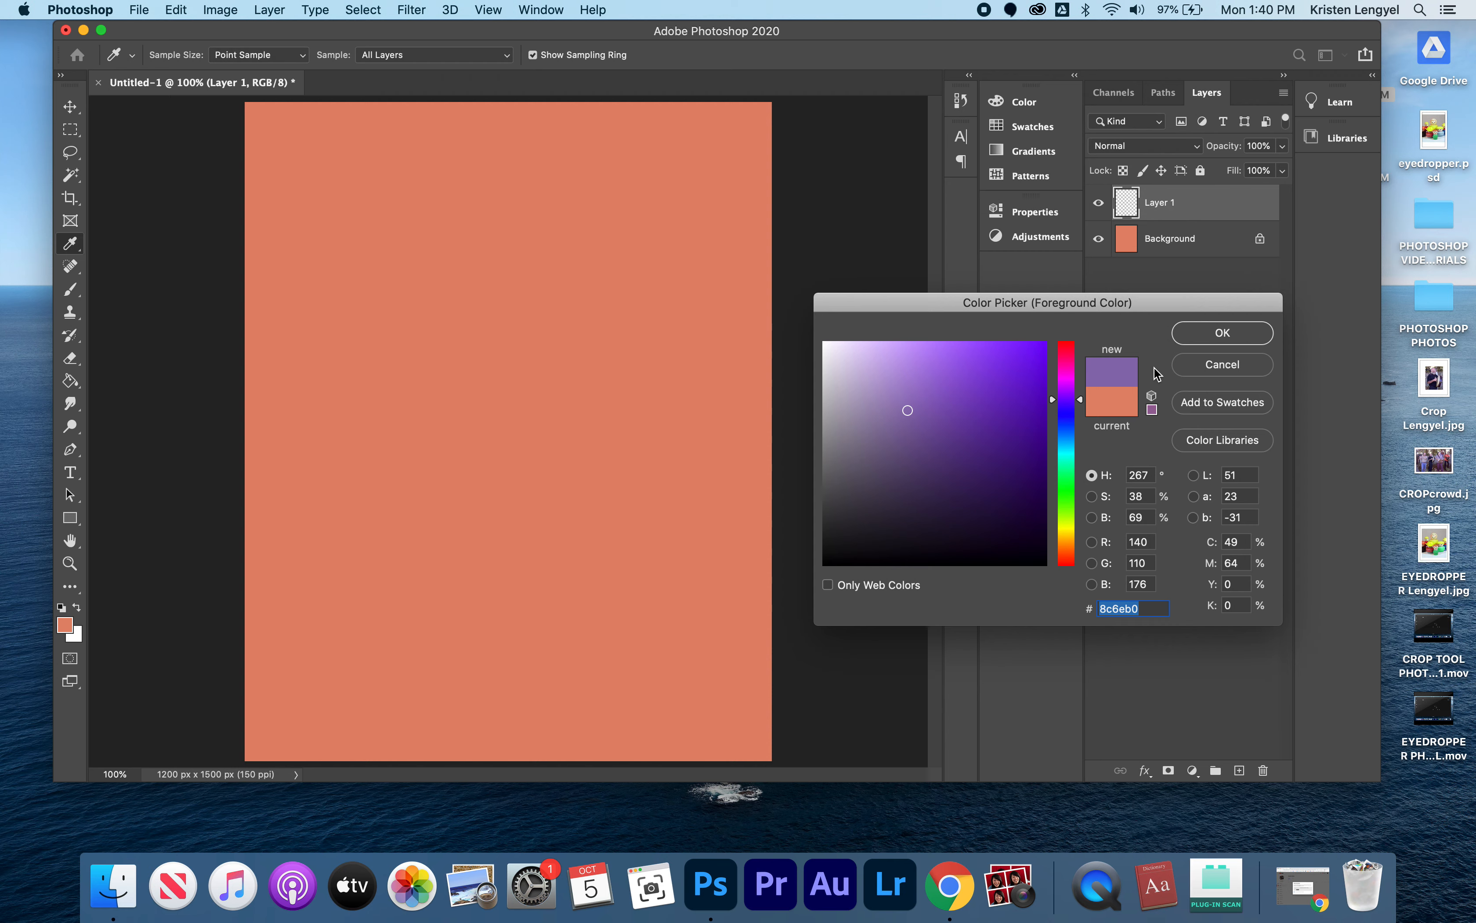
click(1222, 332)
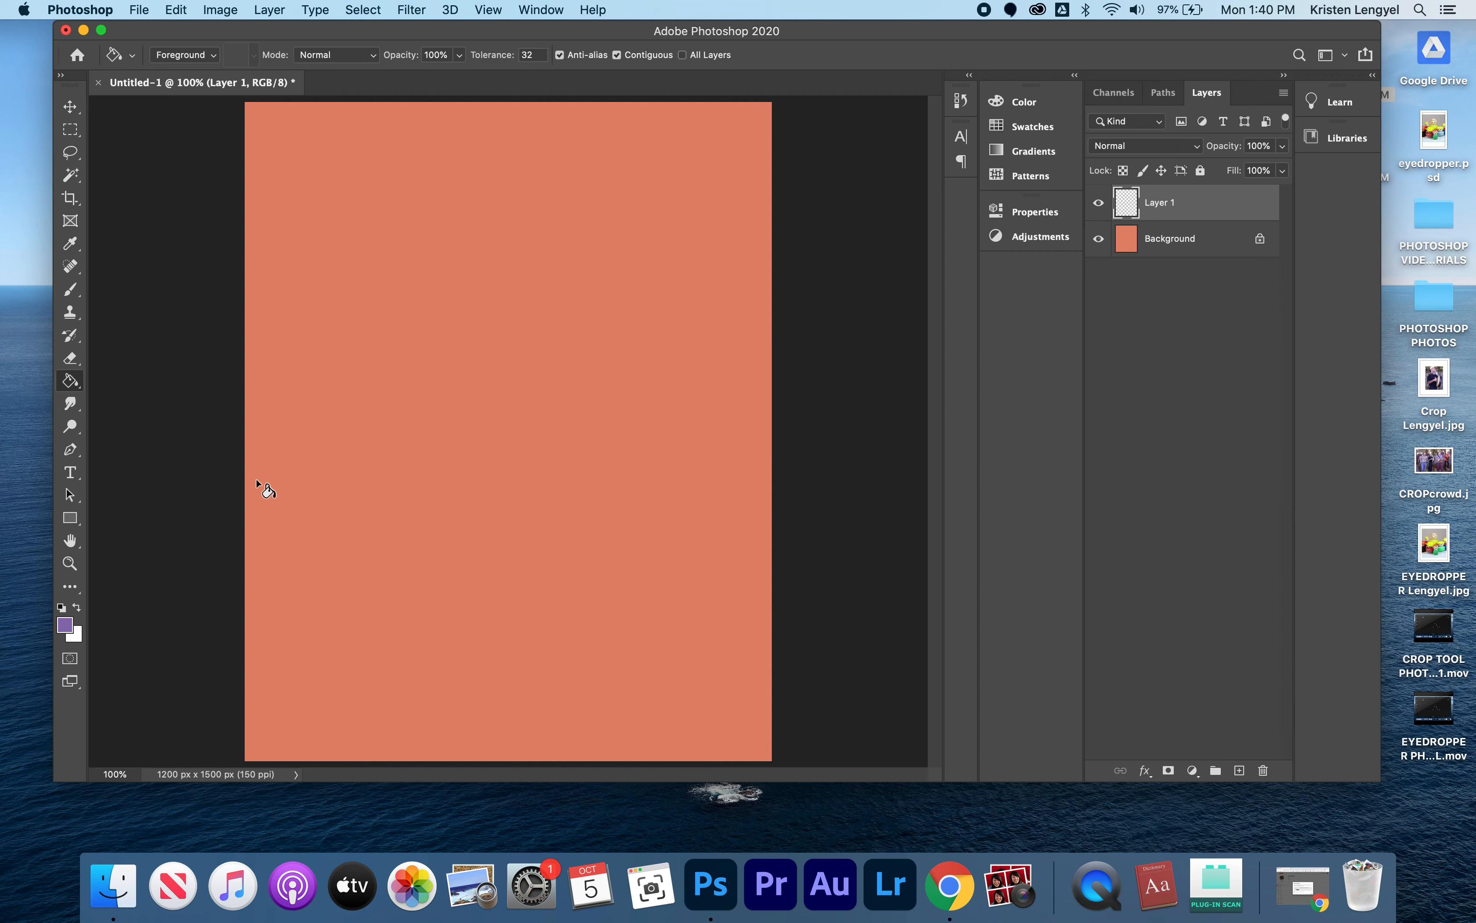
click(435, 435)
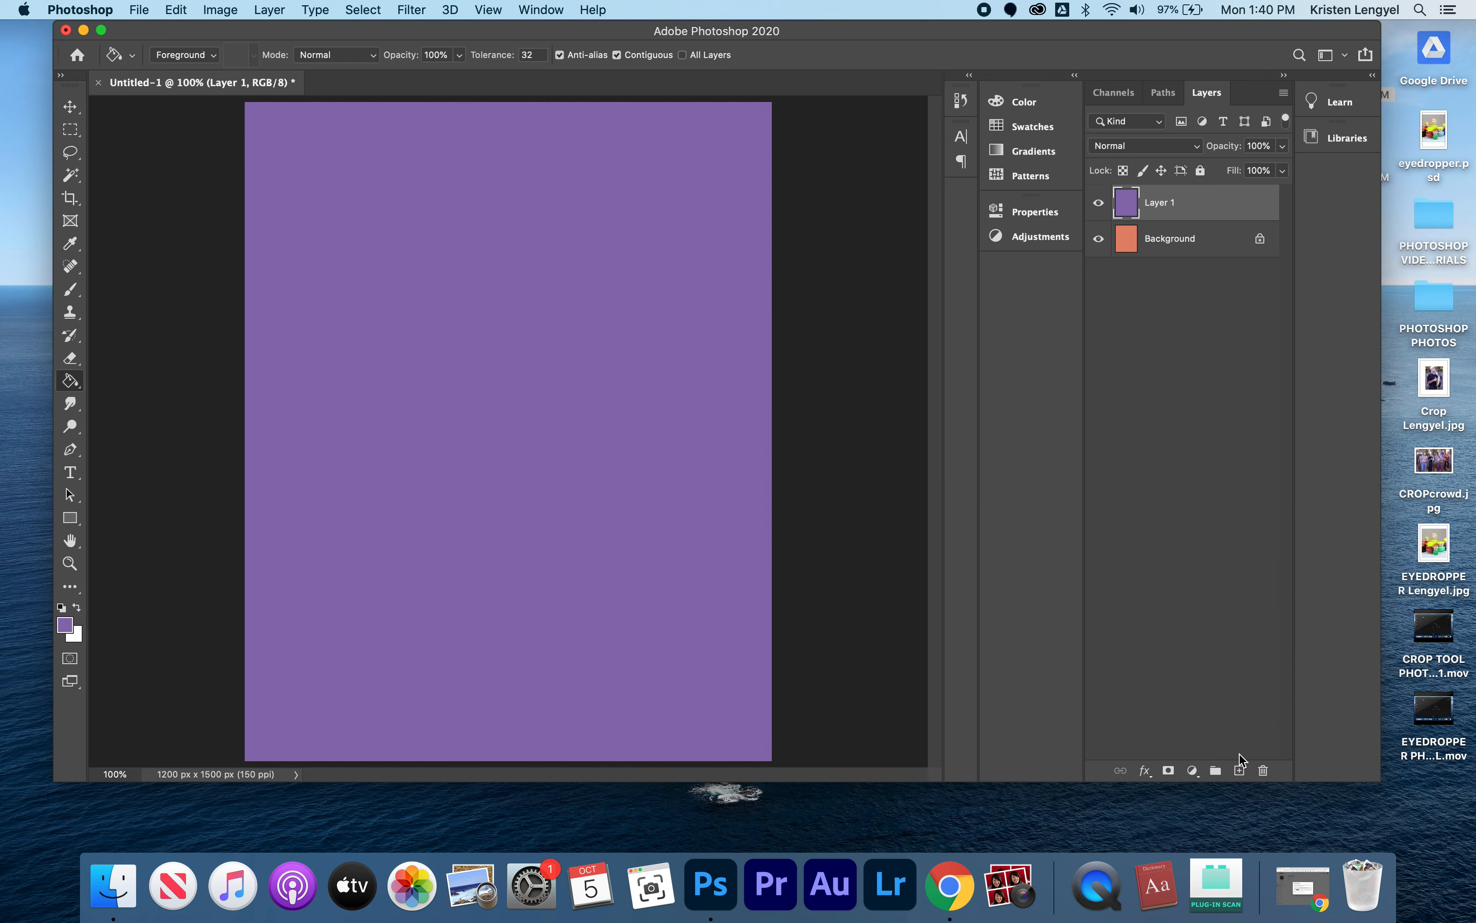
Add a new layer above the purple one and make a tall rectangular selection slightly left of the canvas centre.
click(1240, 770)
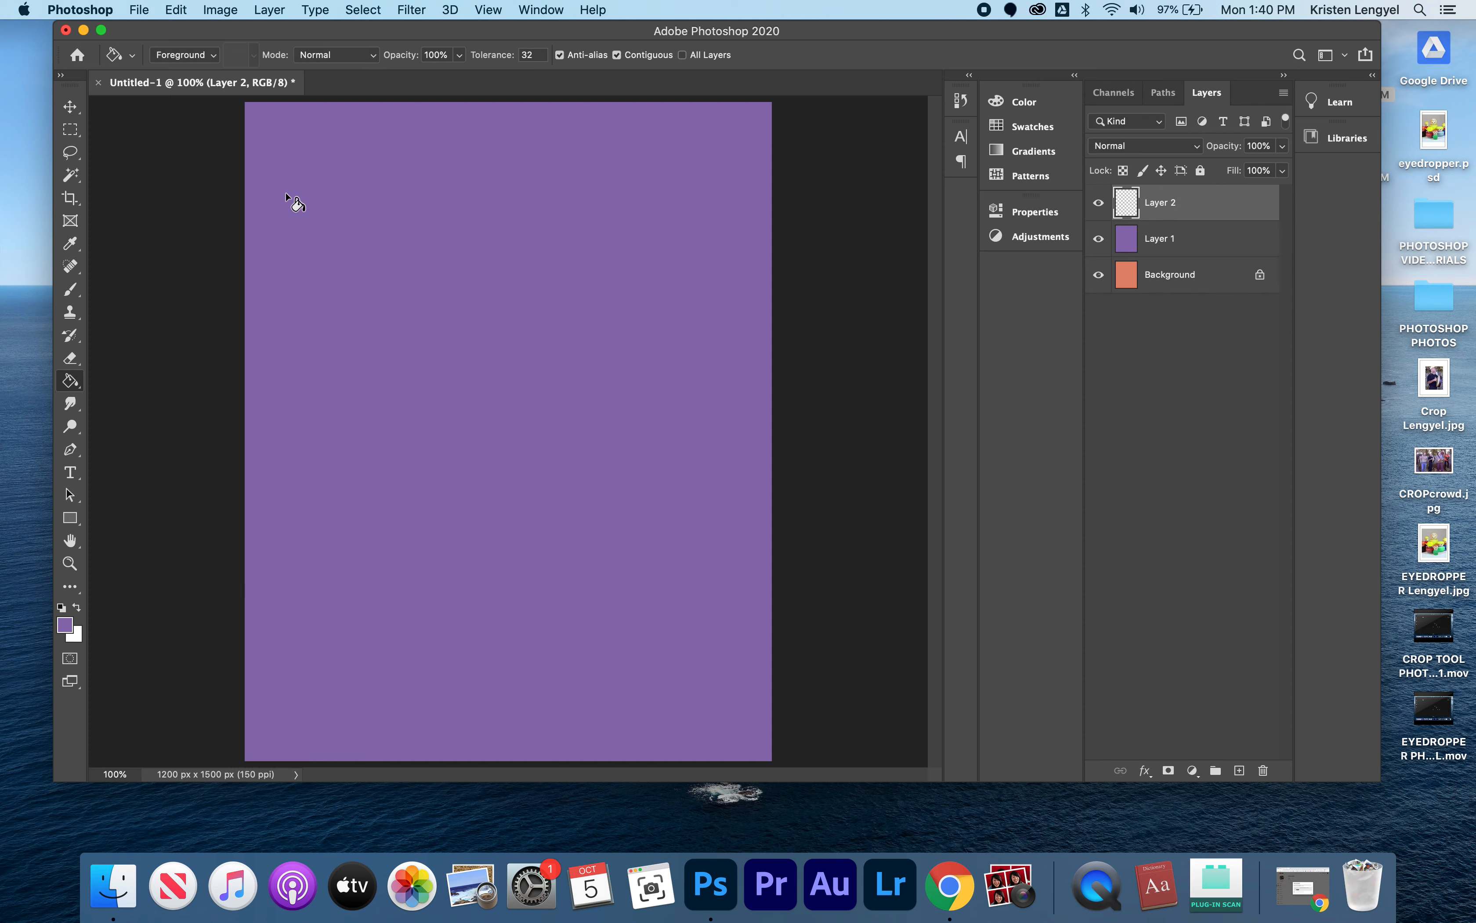
click(70, 129)
drag(372, 232, 566, 628)
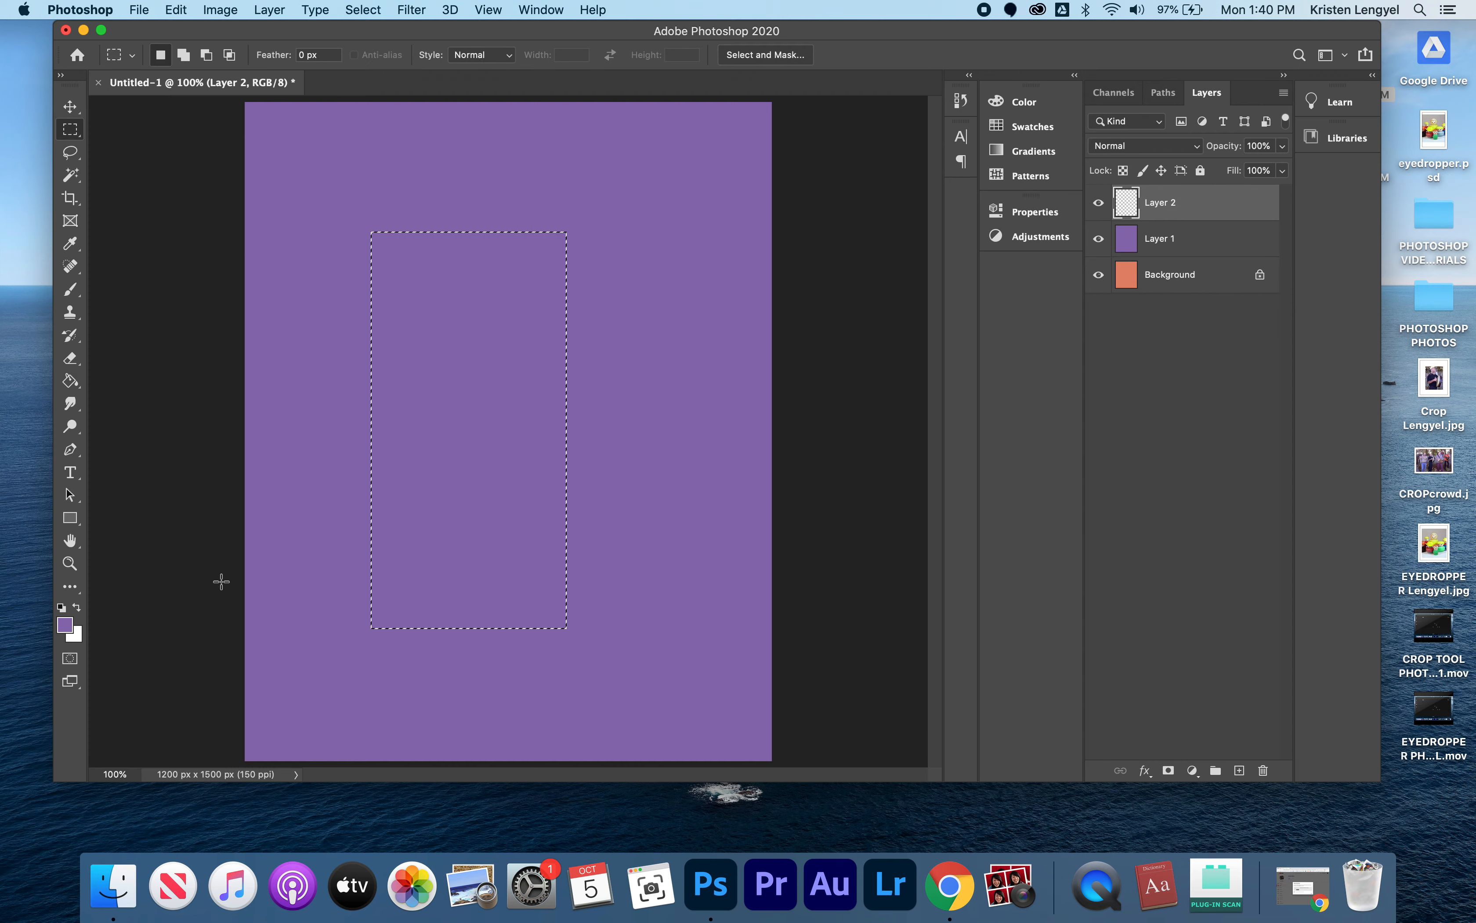
Set the foreground color to green #6eb06e and fill the rectangular selection with the Paint Bucket.
click(65, 625)
click(1065, 490)
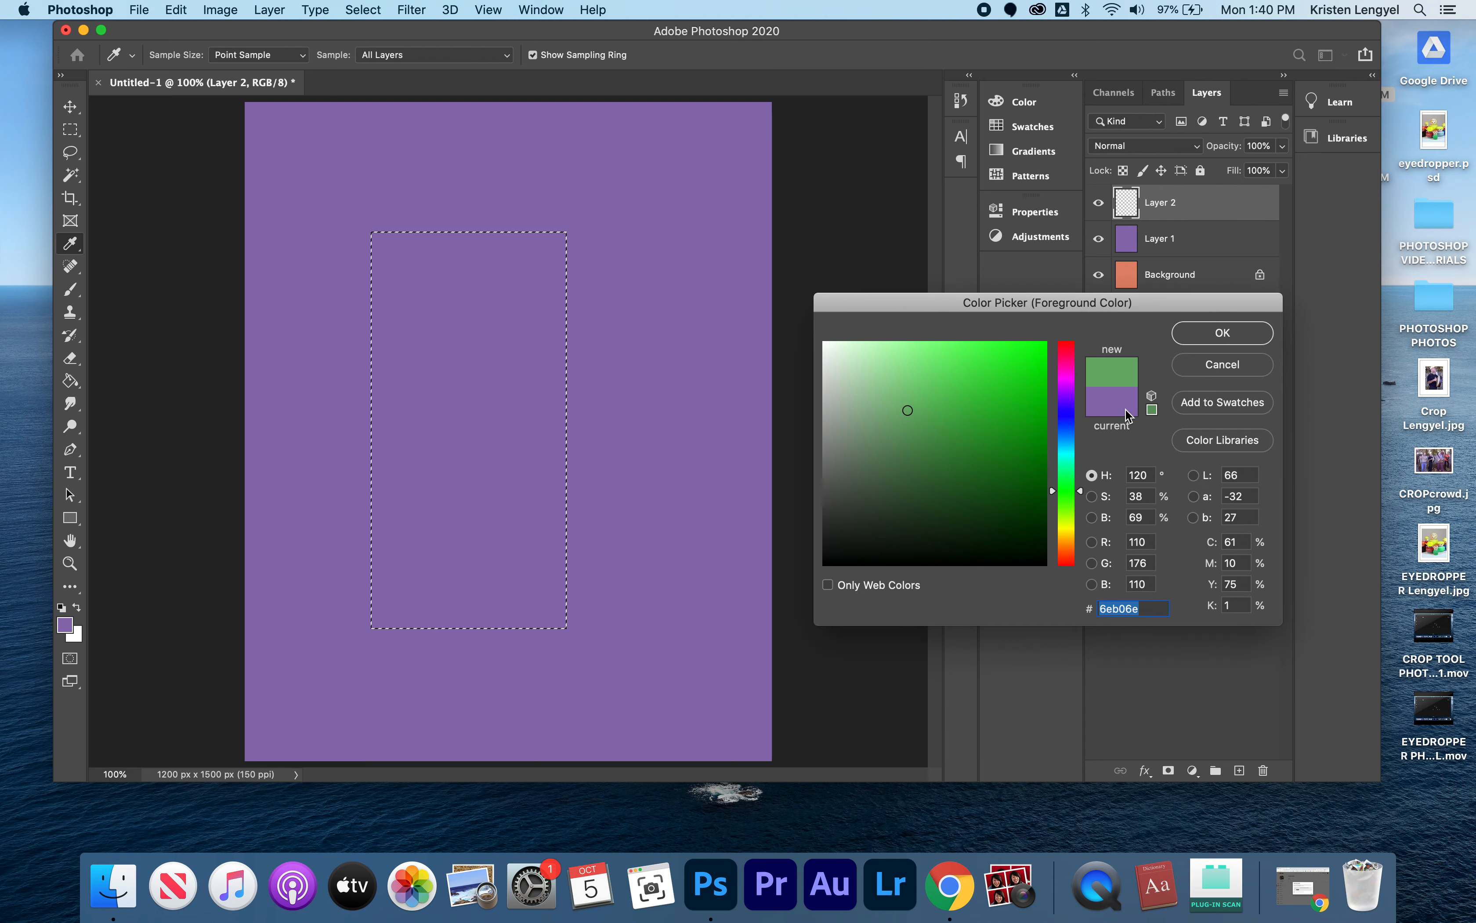
click(1222, 333)
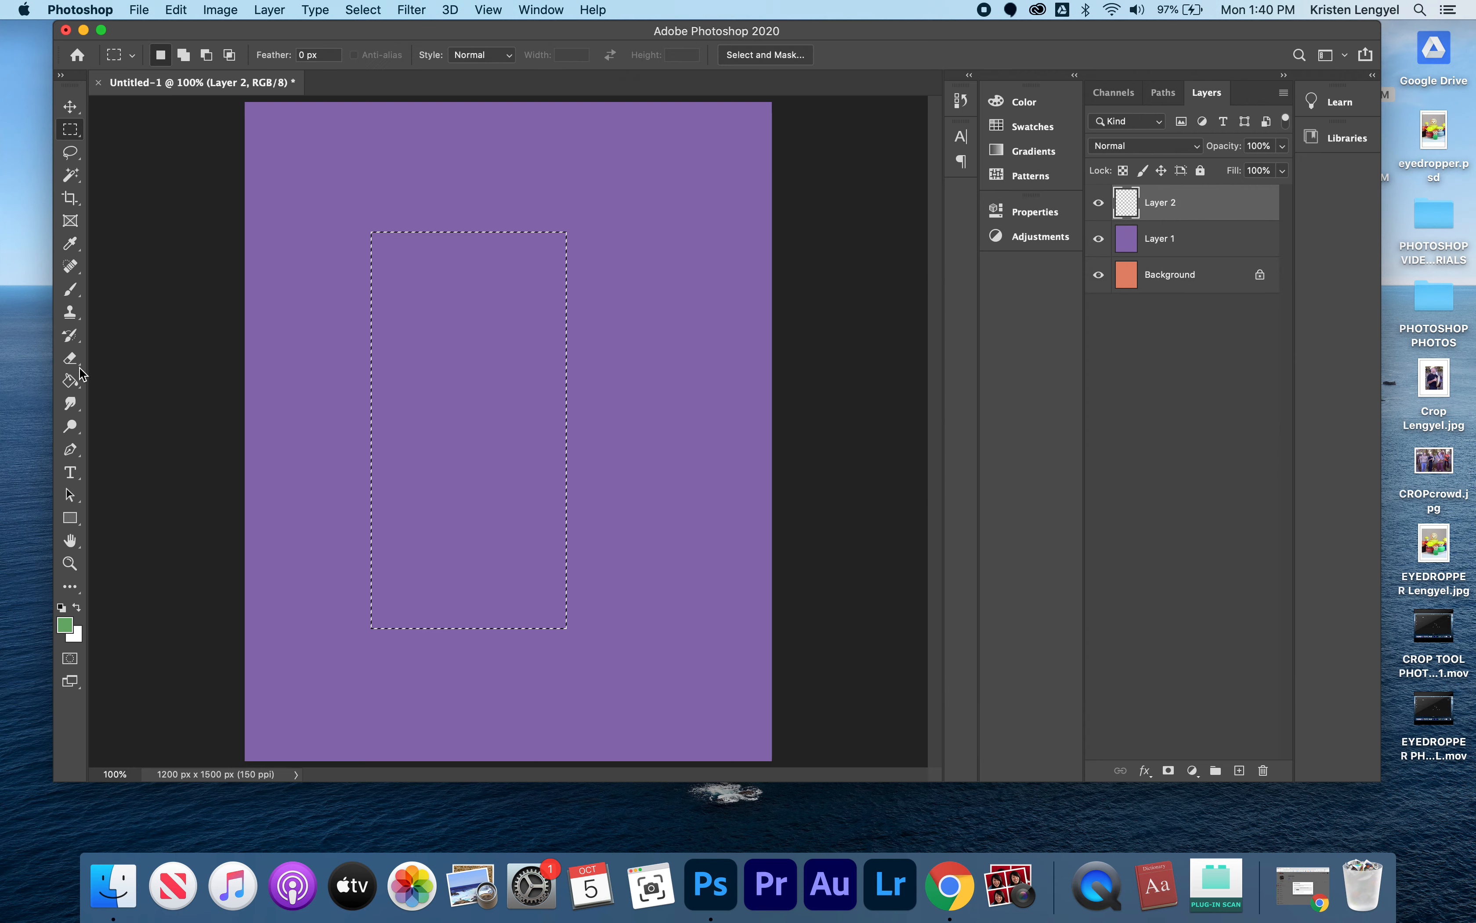
click(71, 380)
click(476, 405)
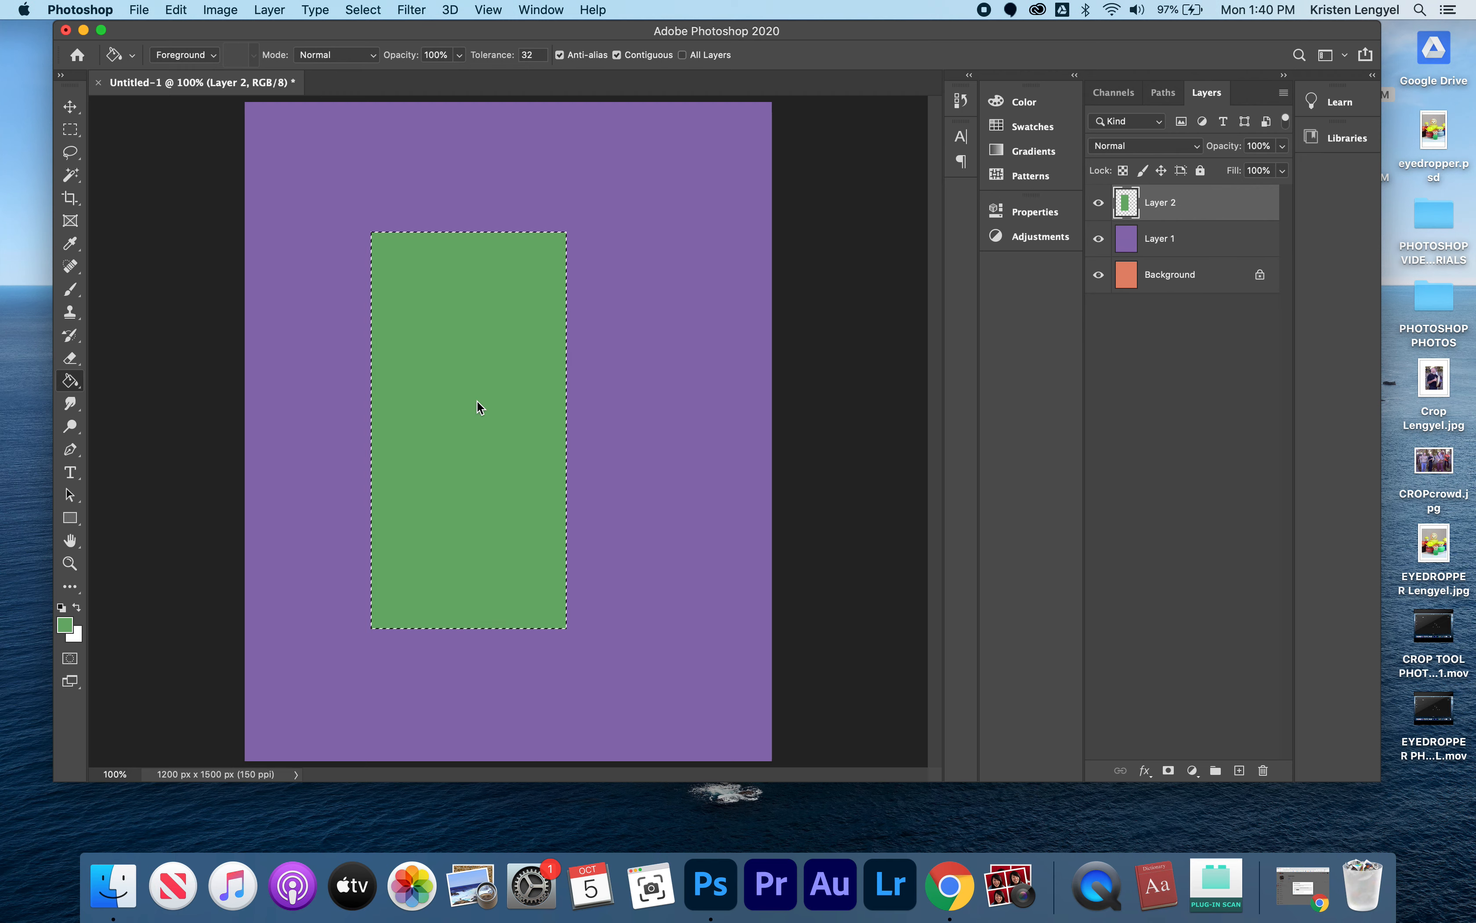
Add a new layer and make a wide elliptical selection overlapping the green rectangle's upper-right corner.
click(1239, 770)
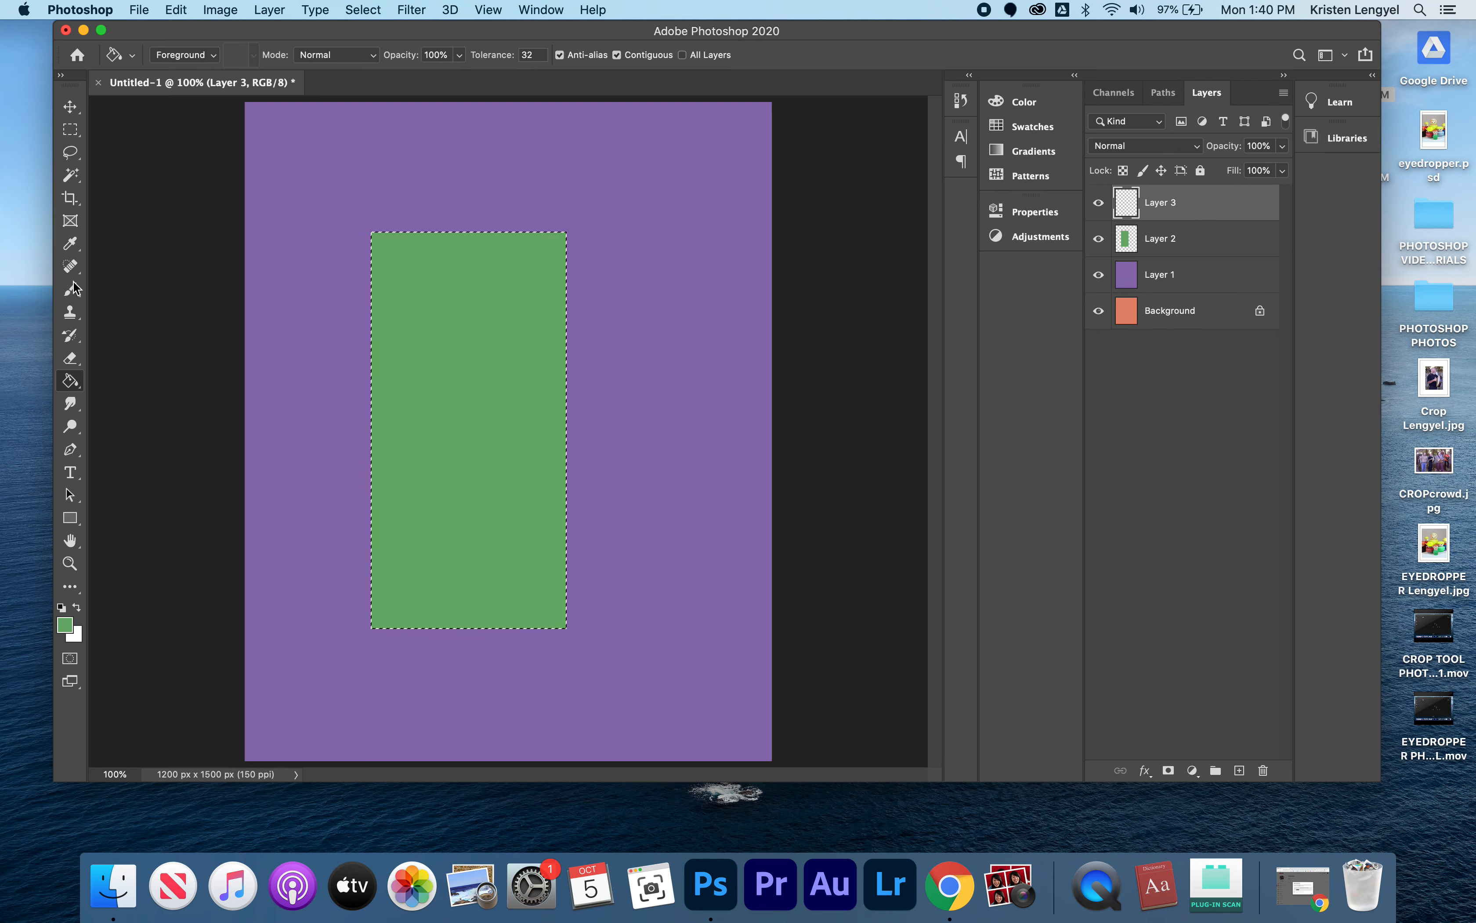
click(70, 128)
click(110, 143)
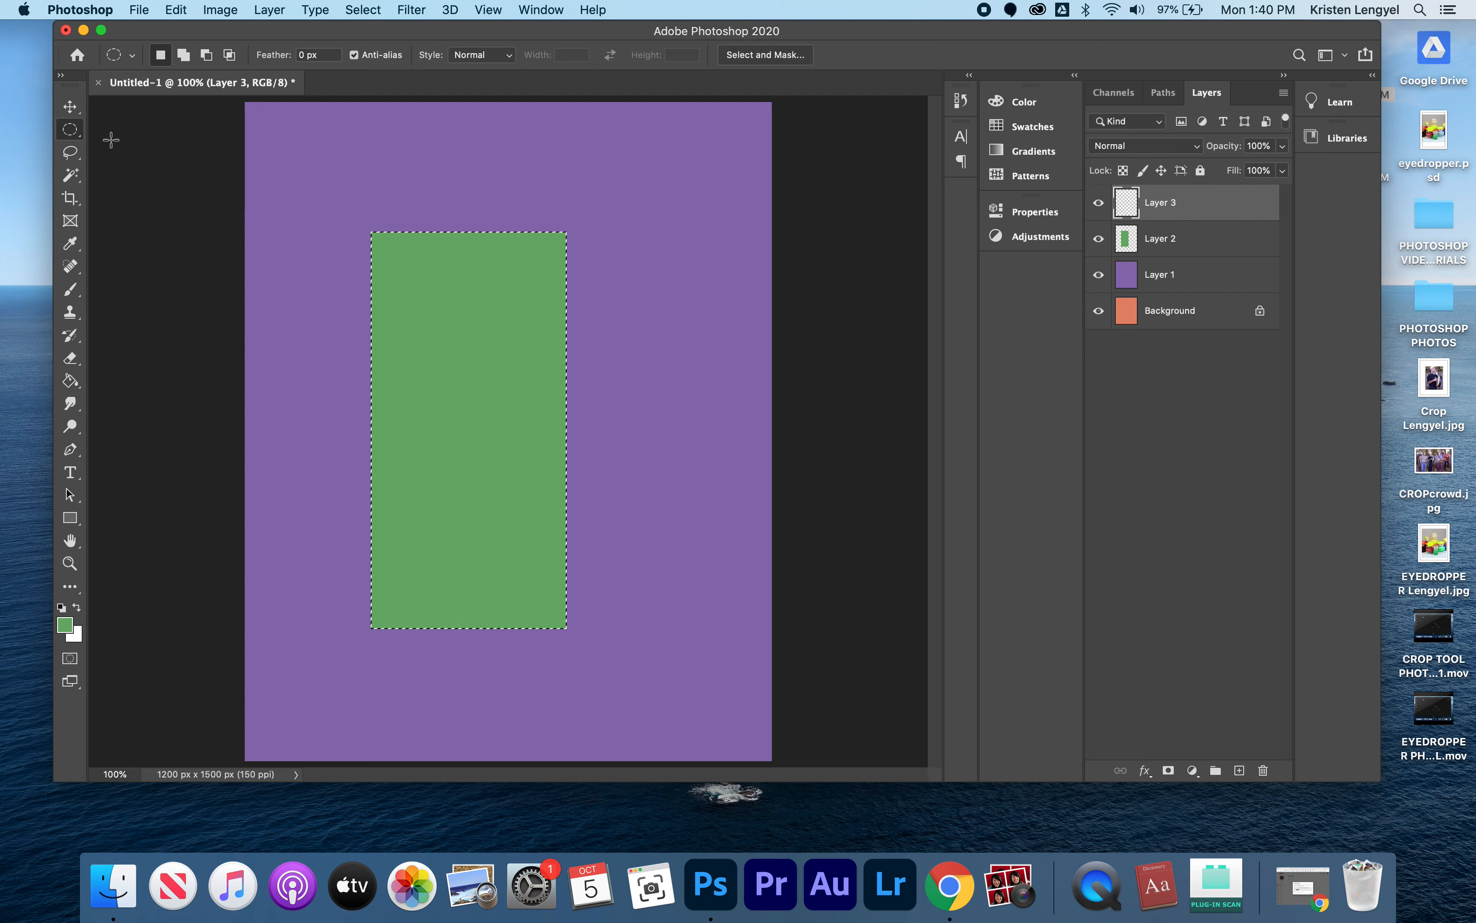
drag(512, 158, 756, 372)
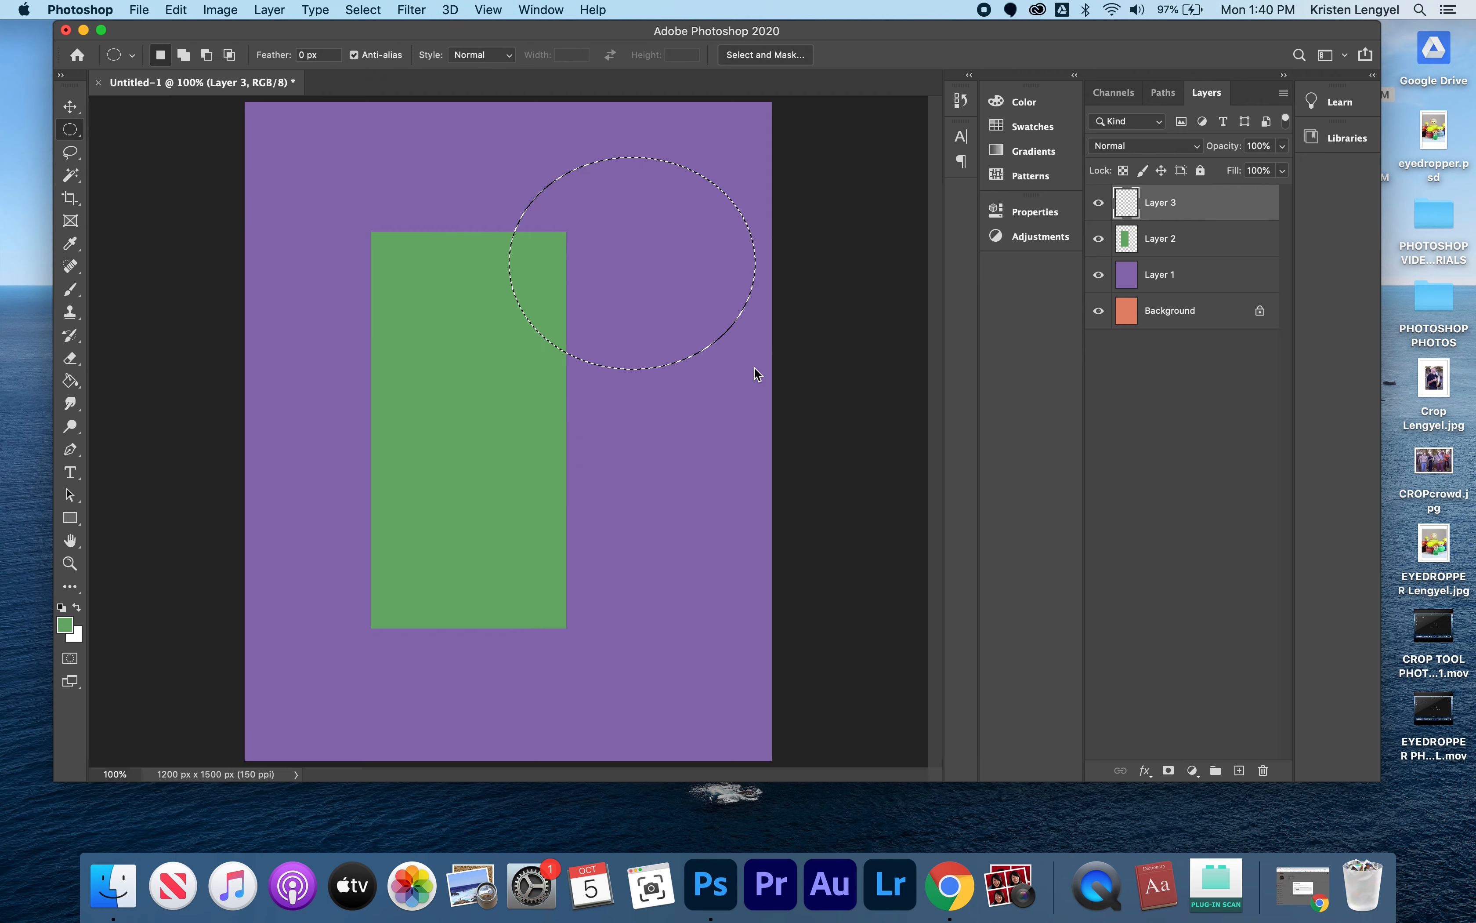
Set the foreground color to muted blue #3d56a6 and fill the elliptical selection with the Paint Bucket.
click(65, 625)
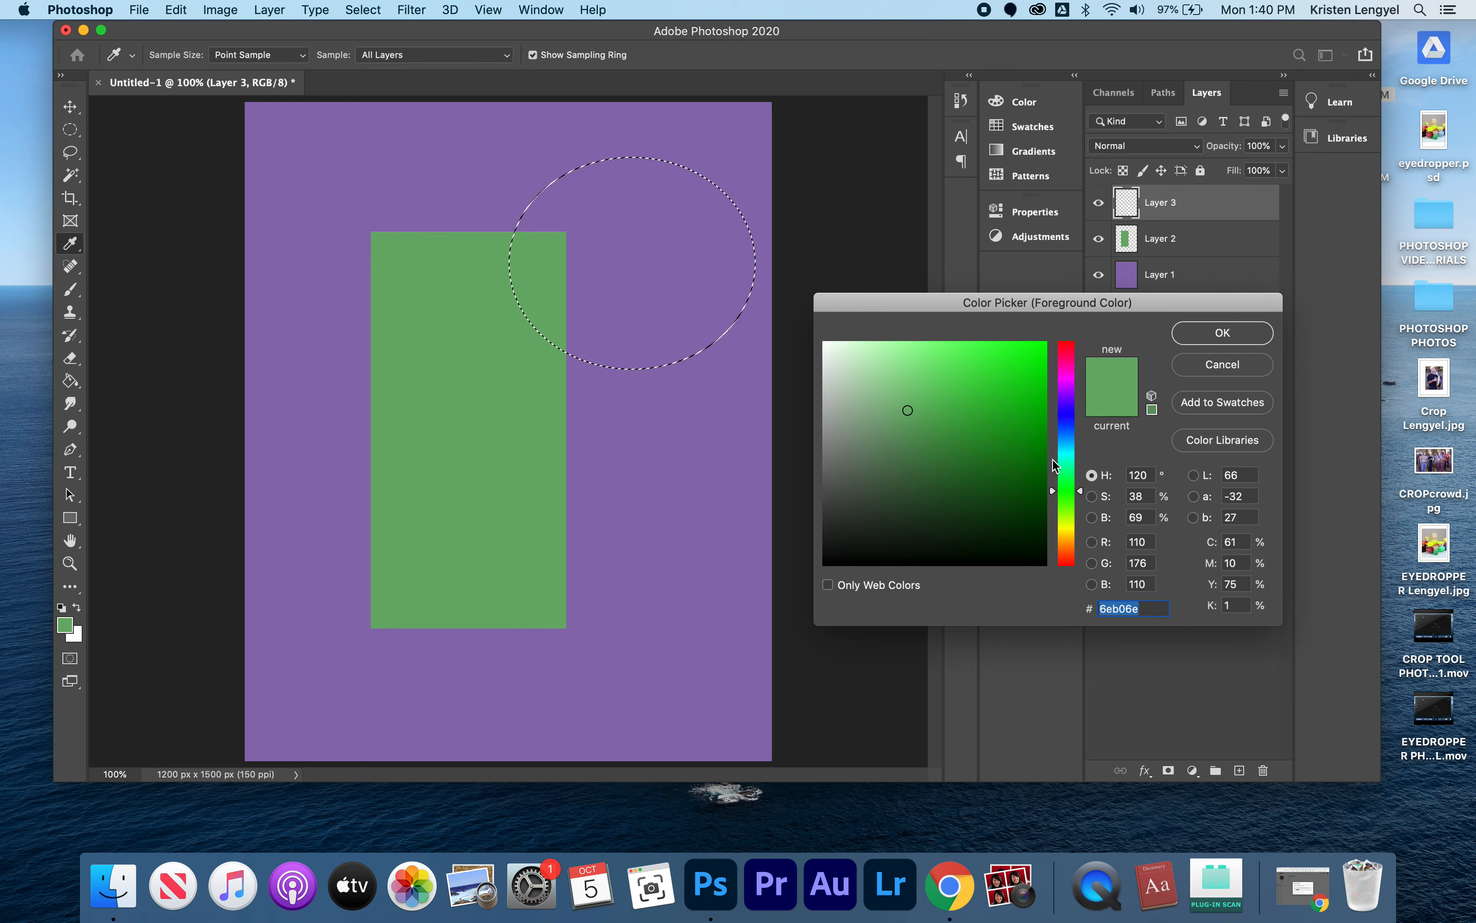
click(1066, 422)
click(1036, 352)
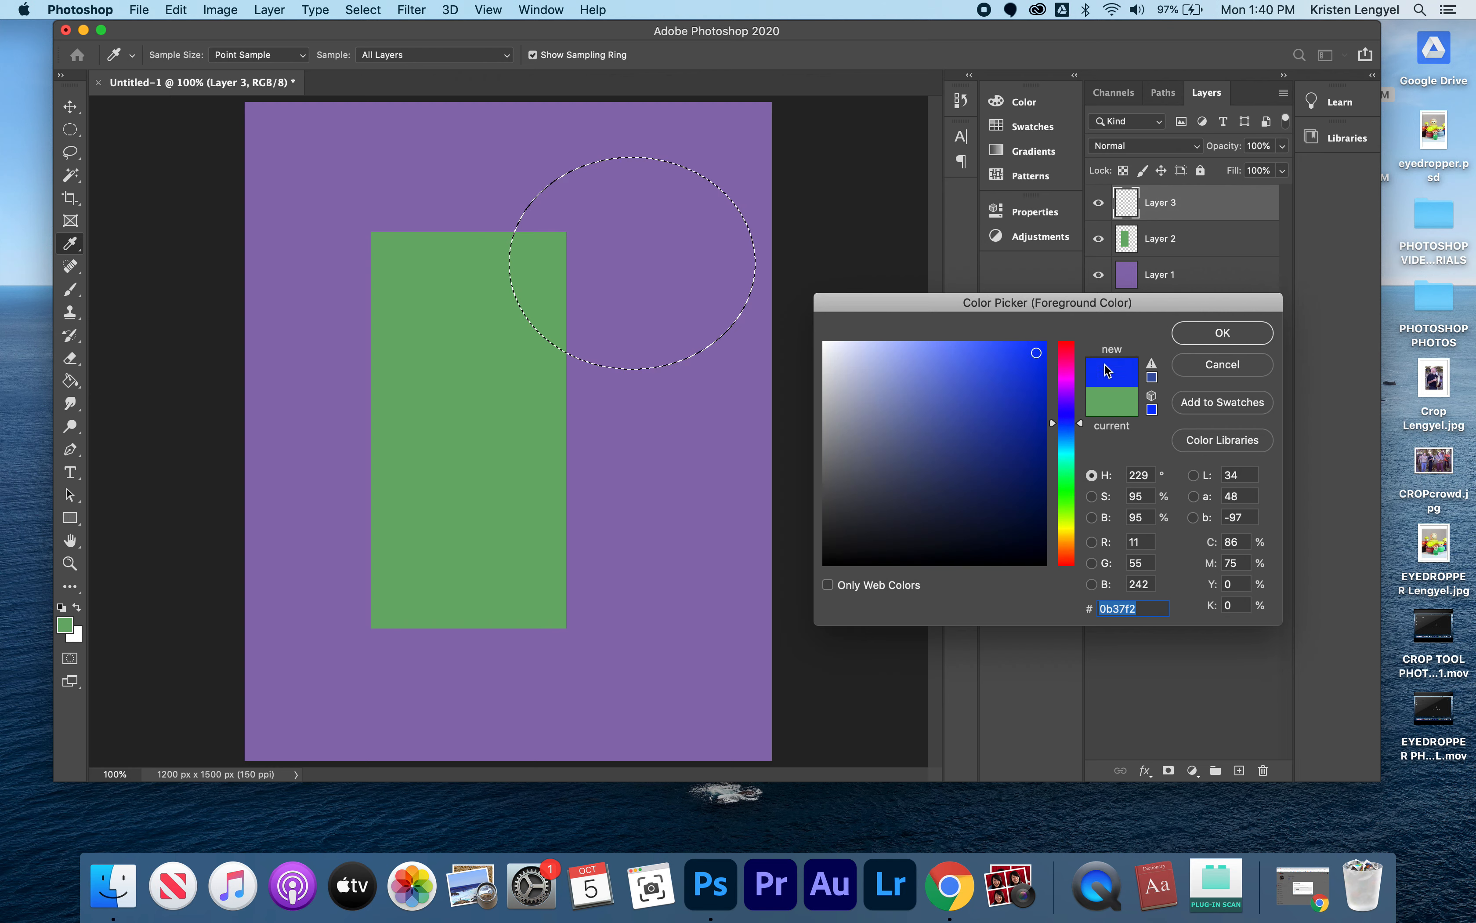
click(964, 419)
click(1222, 333)
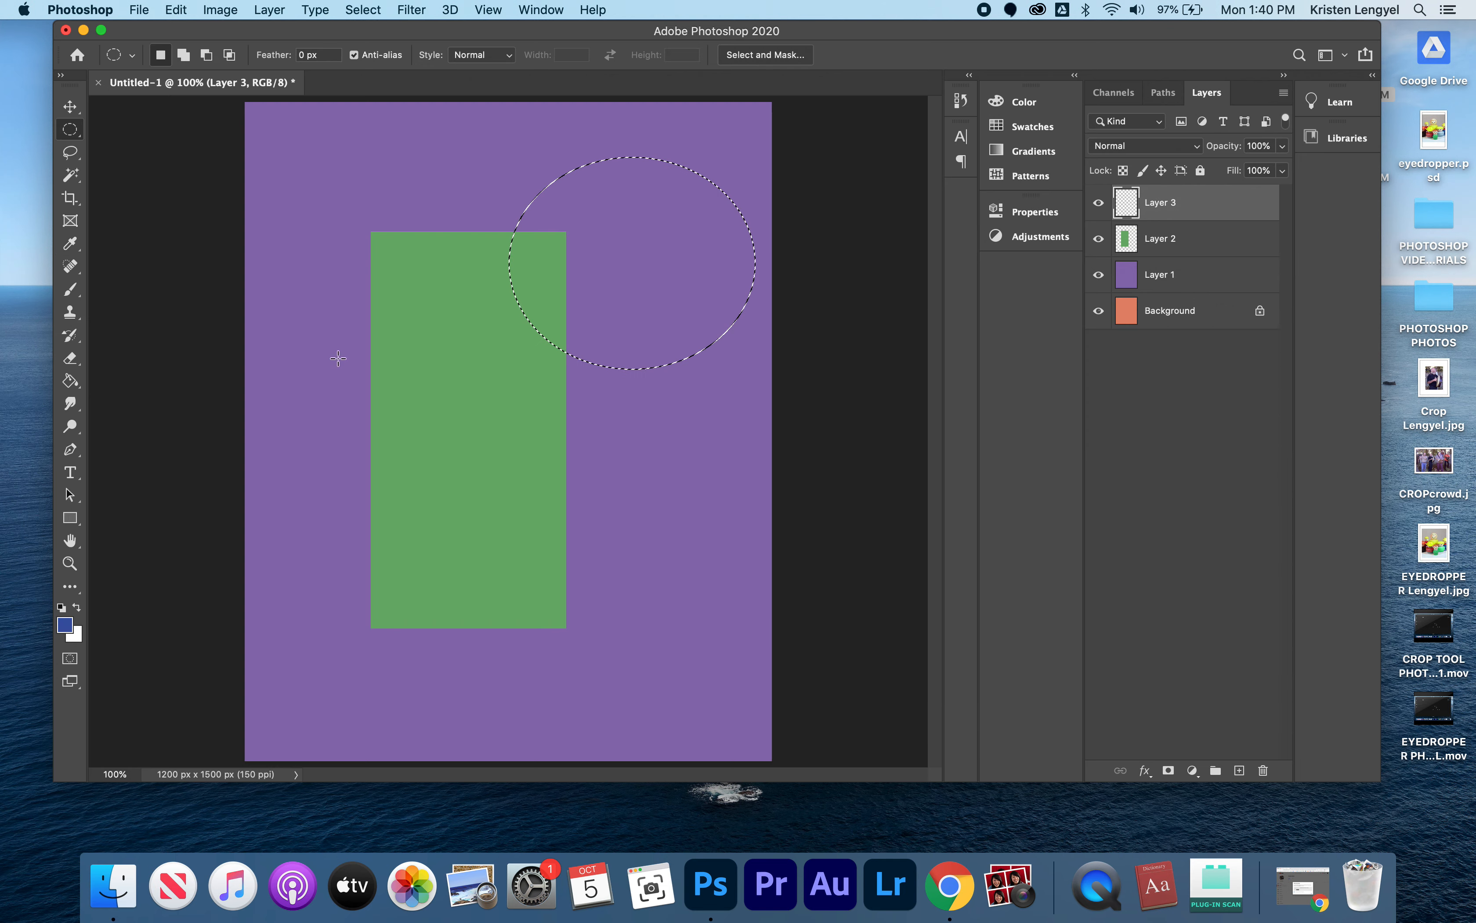
click(68, 384)
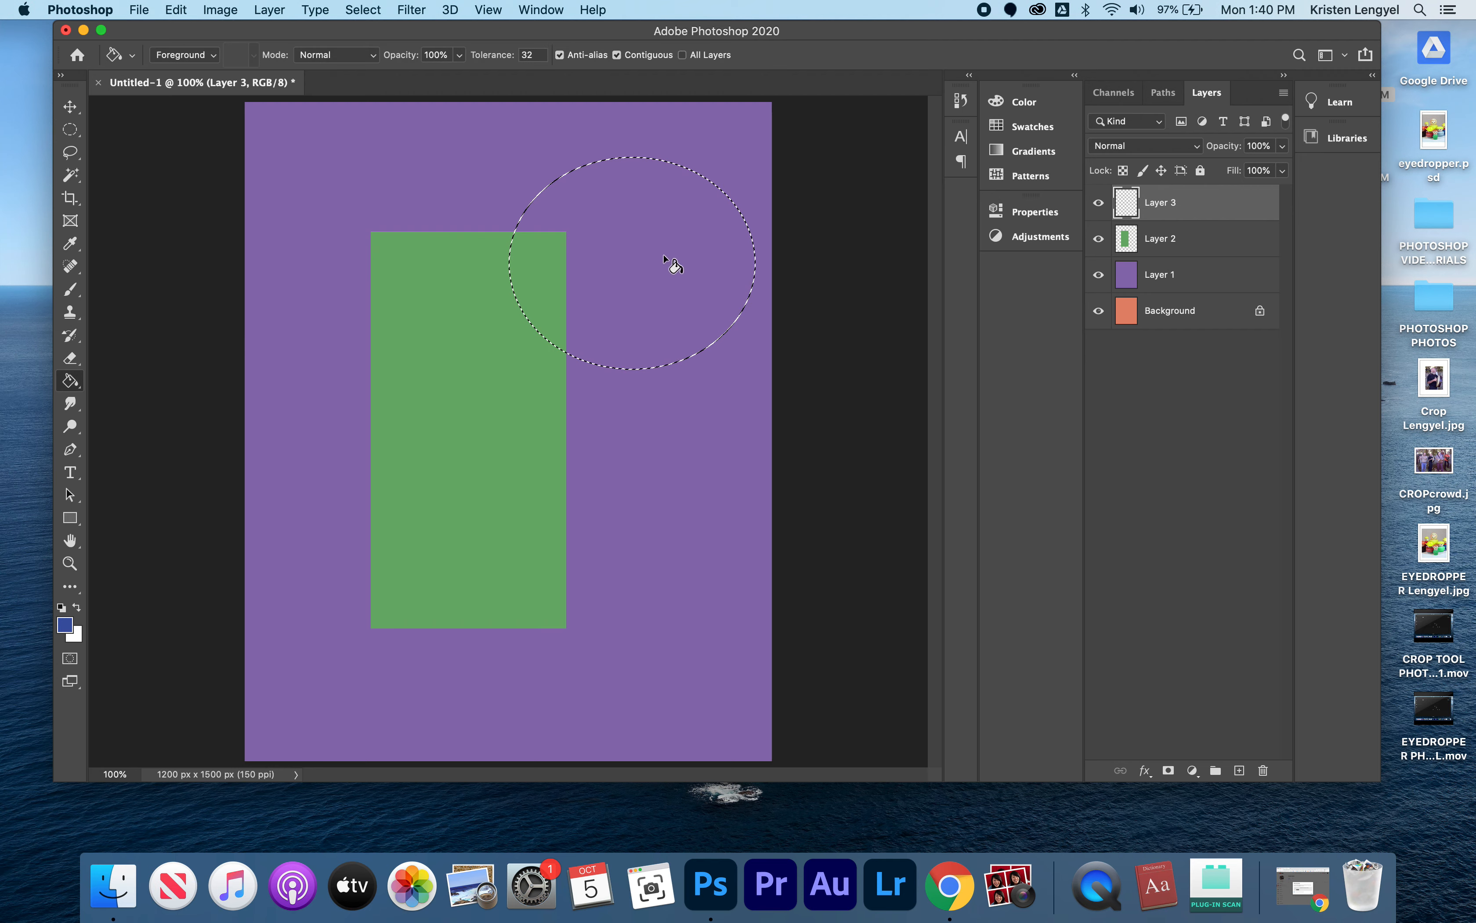
click(624, 260)
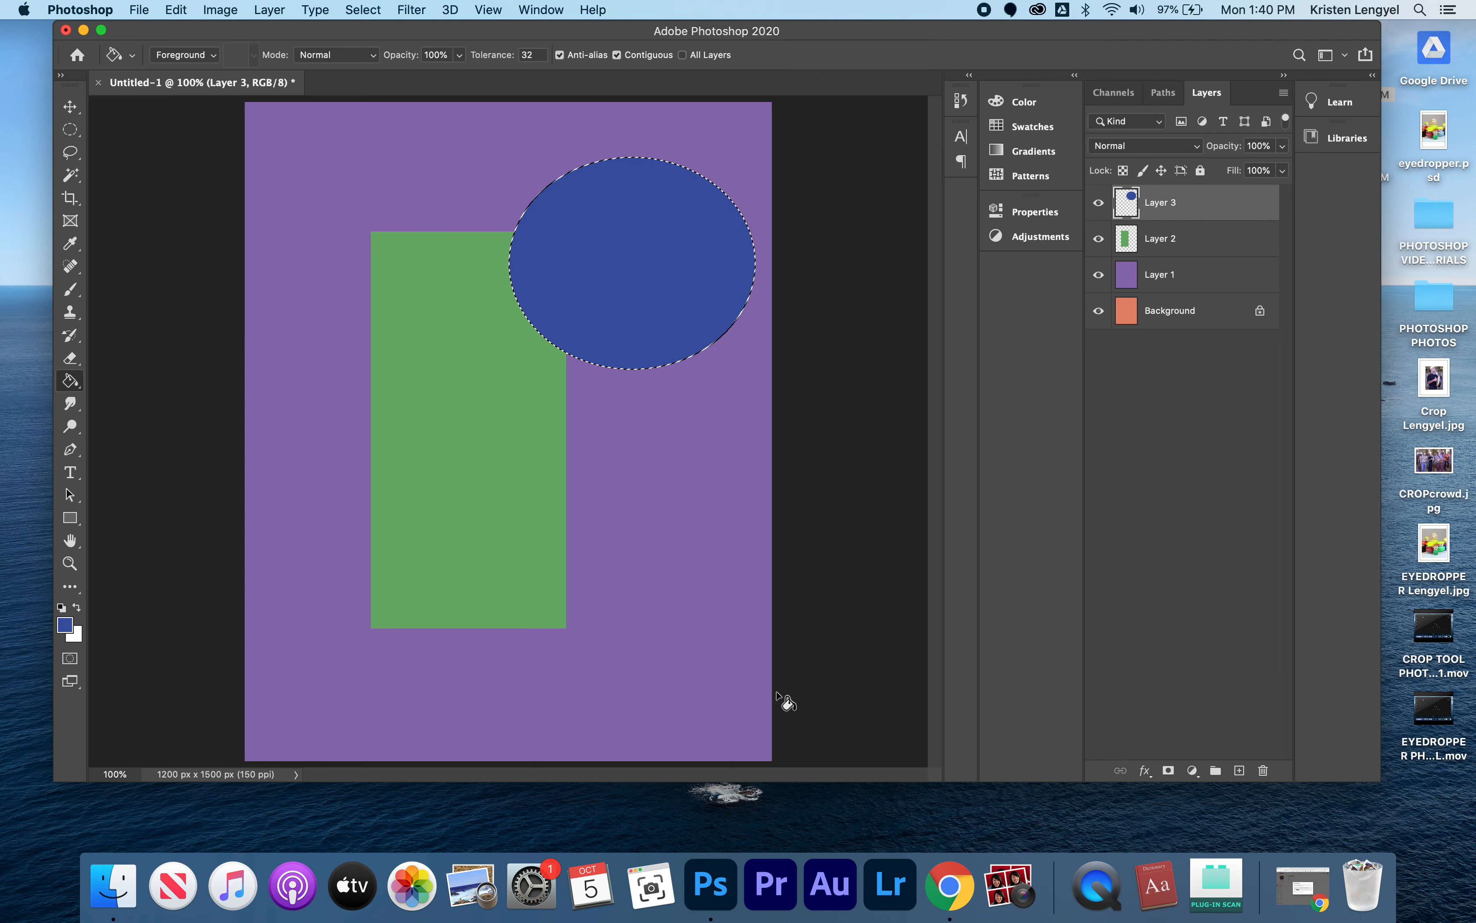
Add a new layer and outline a curved freeform shape with the Lasso tool across the green rectangle's lower left.
click(1239, 770)
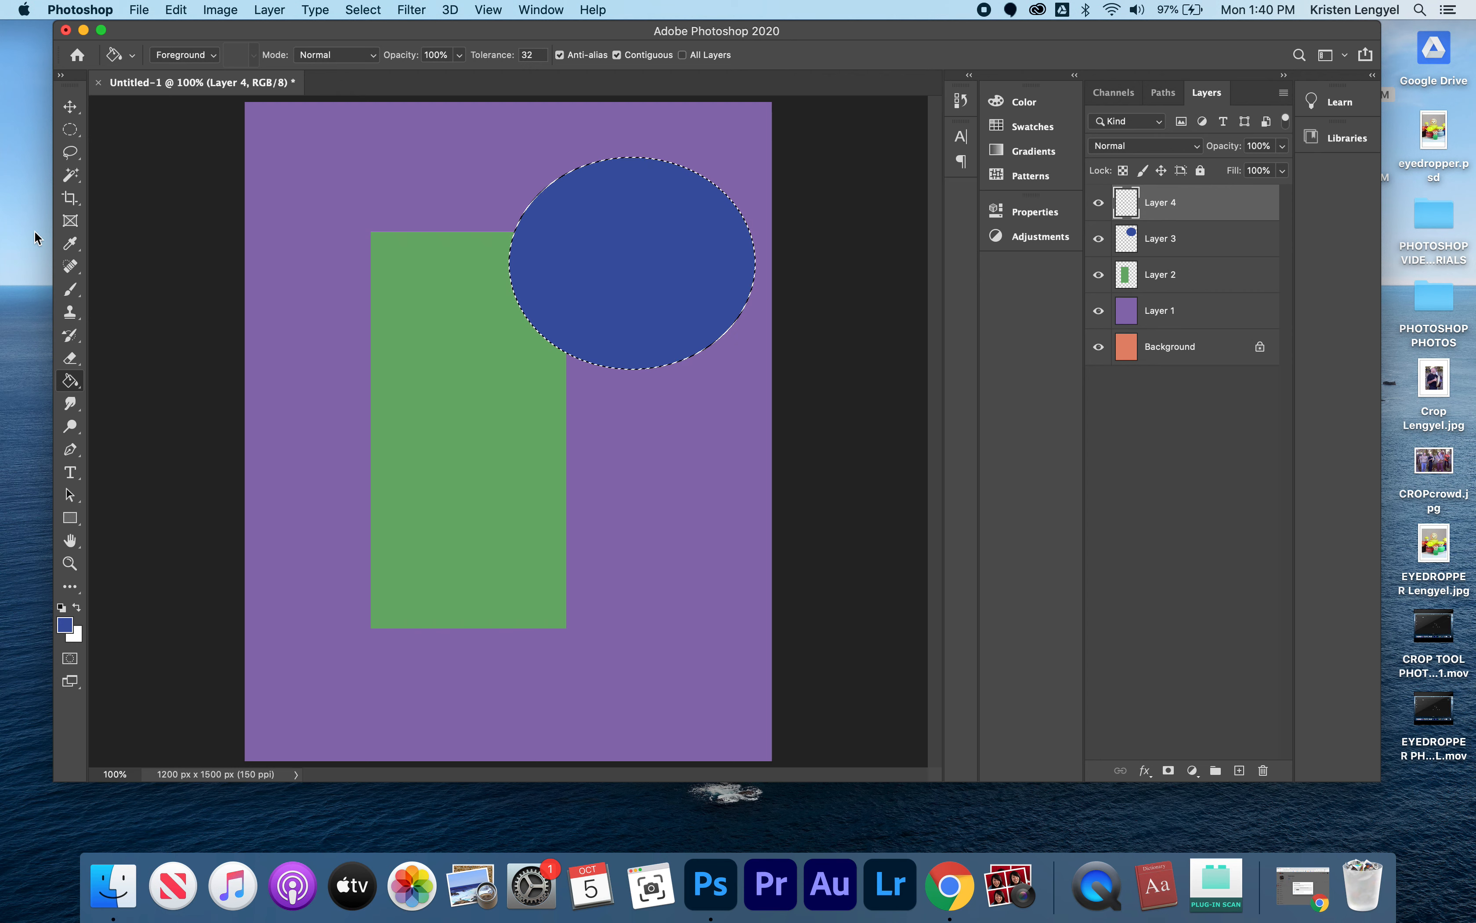
click(71, 152)
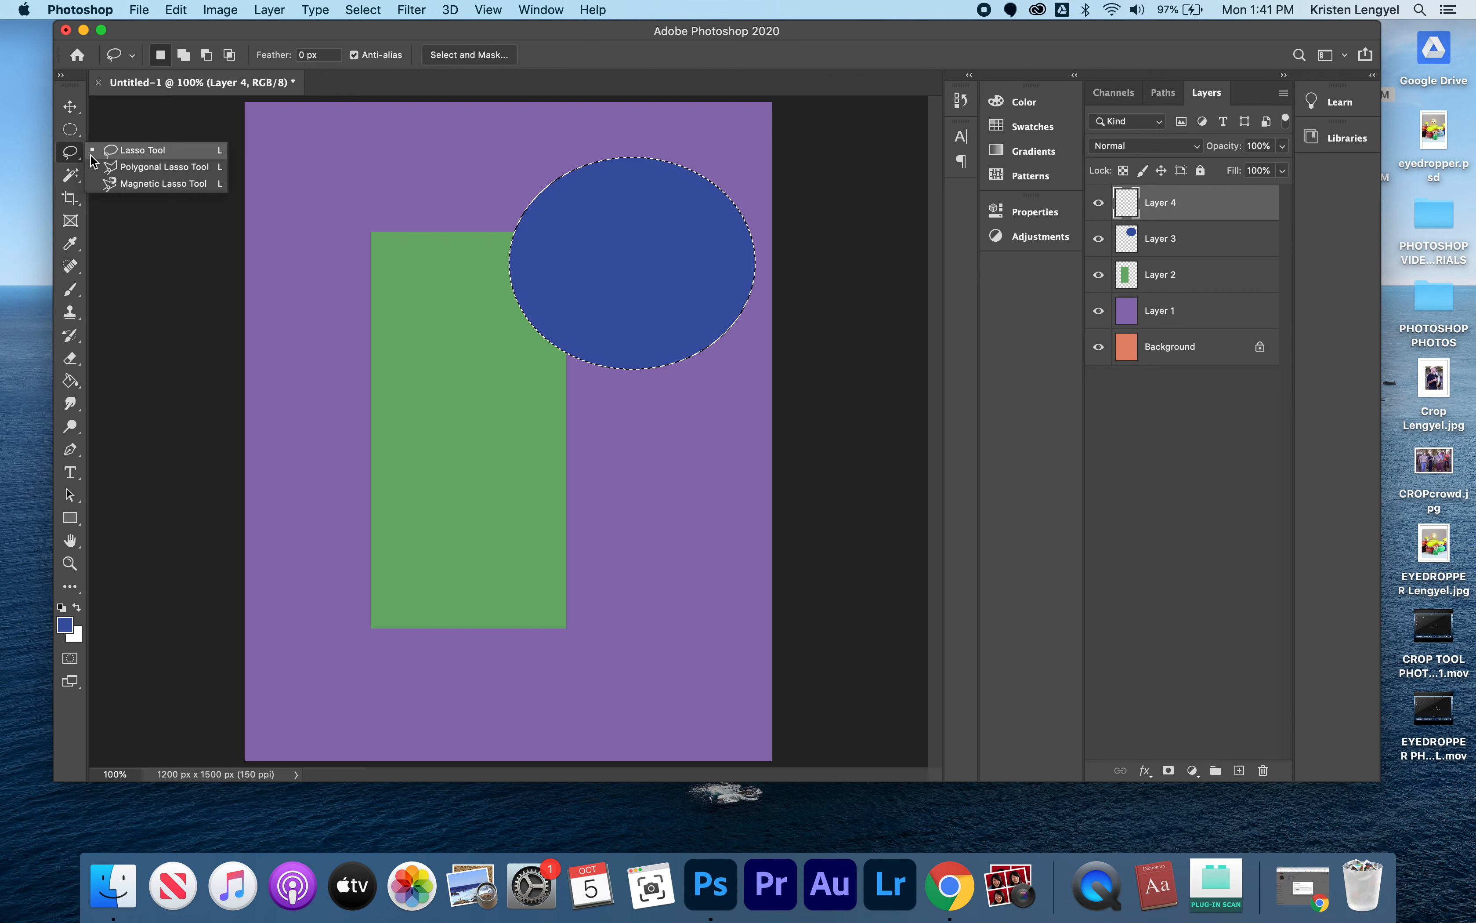
mouse_move(446, 425)
mouse_down()
mouse_move(257, 530)
mouse_move(300, 659)
mouse_move(337, 690)
mouse_move(302, 579)
mouse_move(358, 503)
mouse_move(509, 465)
mouse_move(495, 405)
mouse_move(446, 426)
mouse_up()
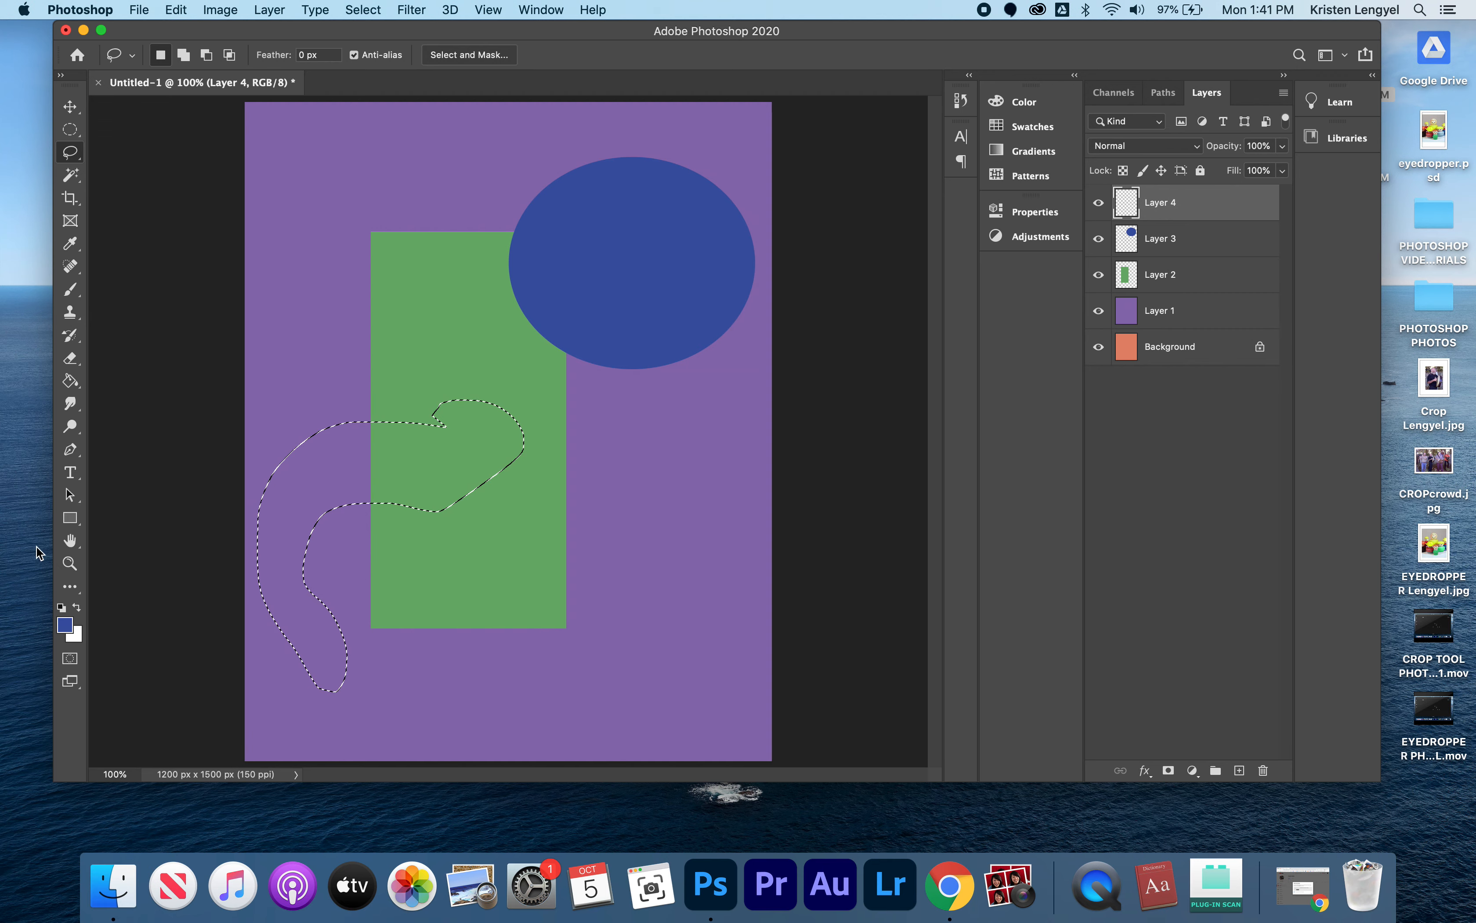
Set the foreground color to light yellow and fill the curved lasso selection with the Paint Bucket.
click(65, 624)
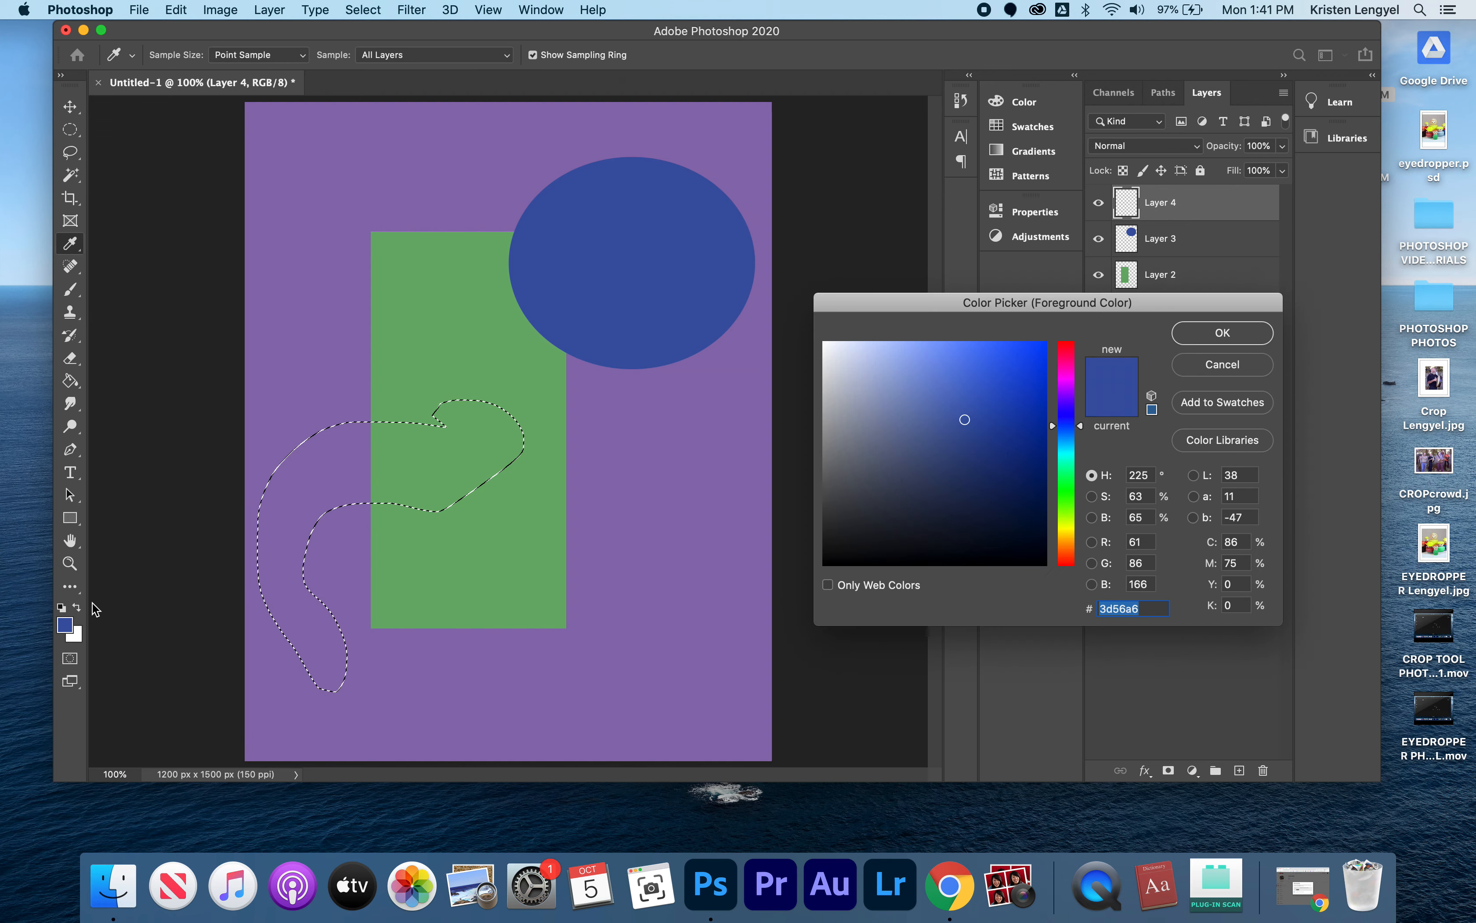
click(1066, 532)
click(940, 352)
click(1222, 333)
click(71, 381)
click(366, 464)
Add a new layer, clear the old selection and outline a narrow four-sided Polygonal Lasso selection in the canvas's lower right.
click(1239, 770)
click(70, 152)
click(131, 167)
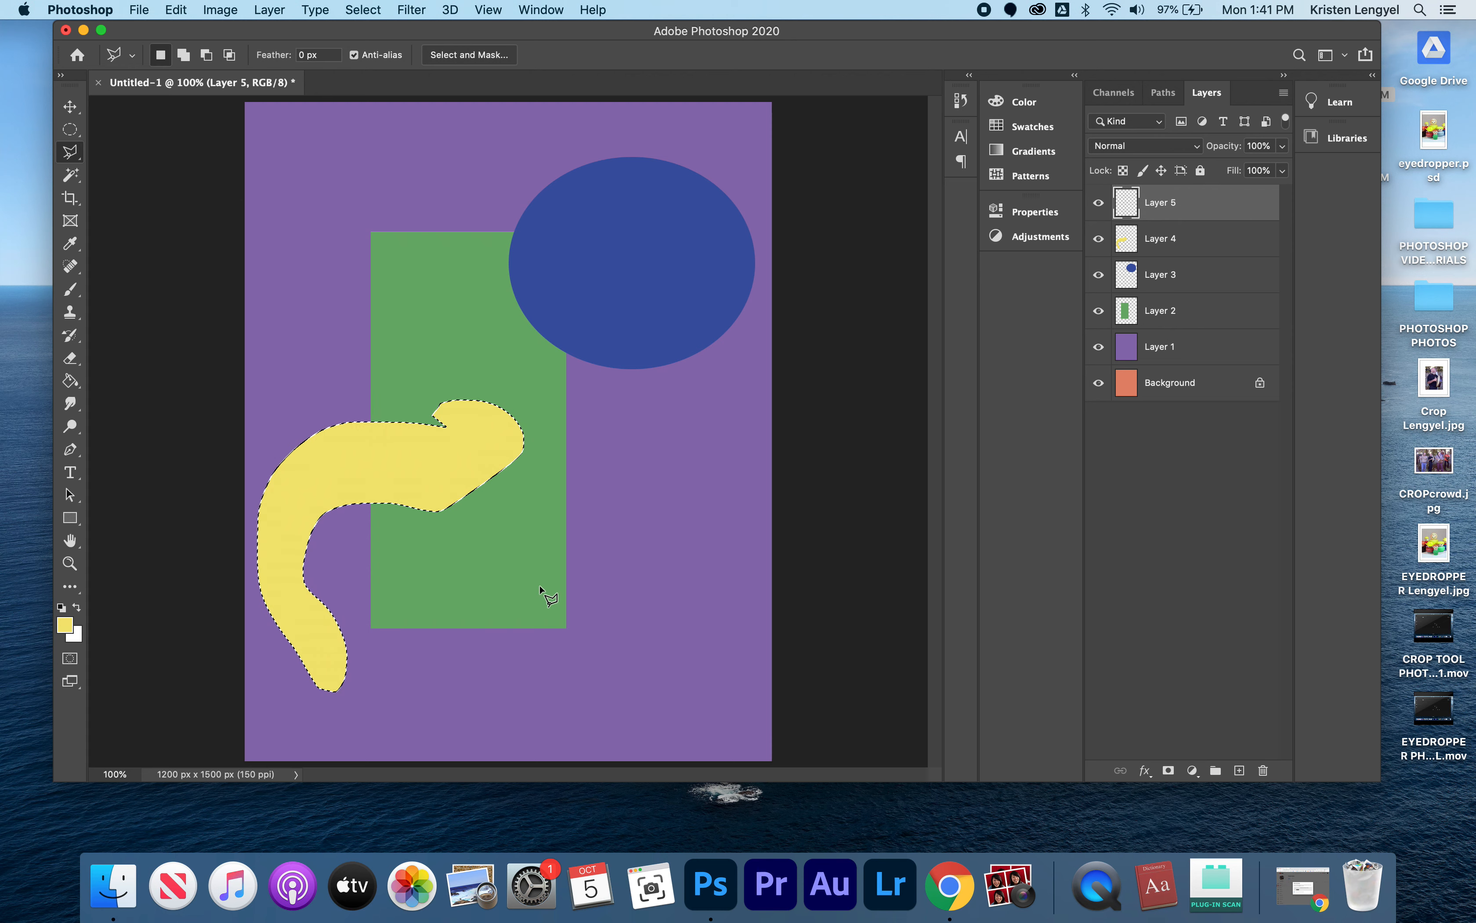
key(super+d)
click(642, 505)
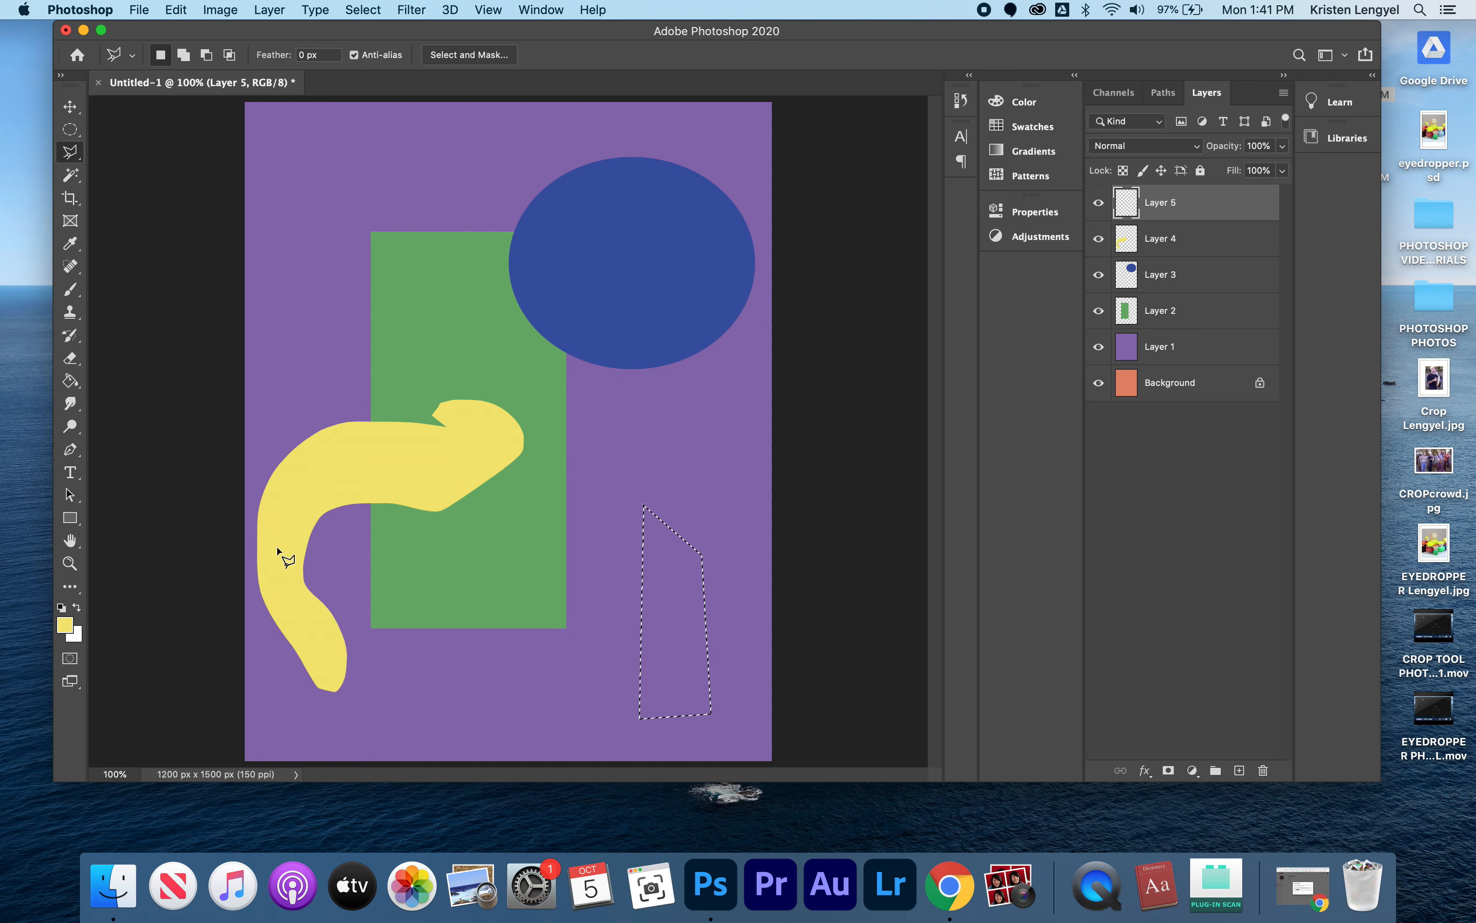
Fill the polygonal selection with the in-gamut version of a bright red and deselect it.
click(65, 624)
click(1066, 562)
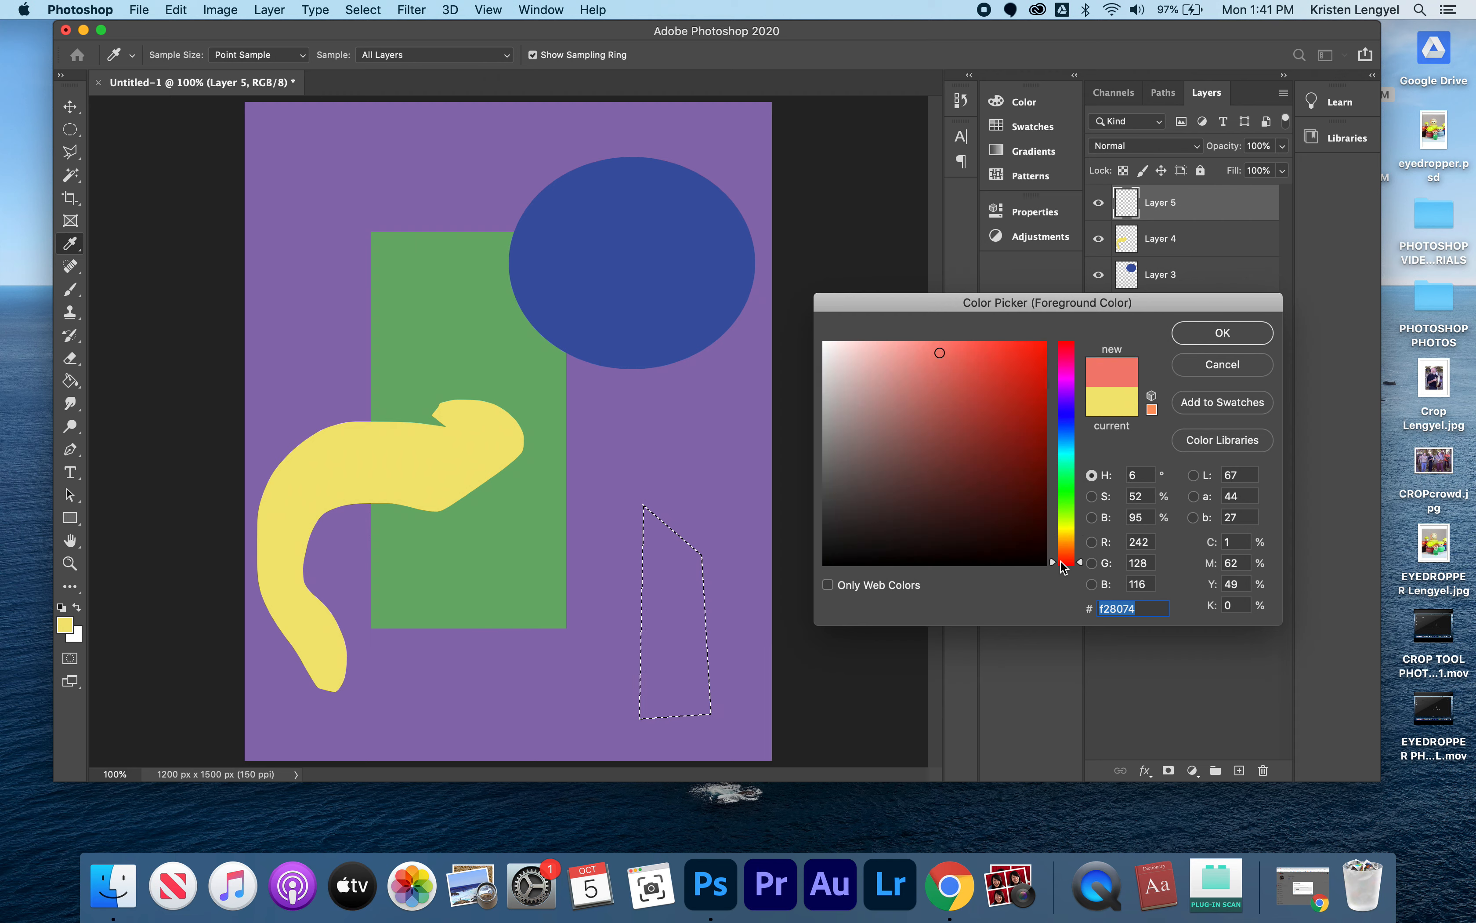
drag(997, 356, 1018, 341)
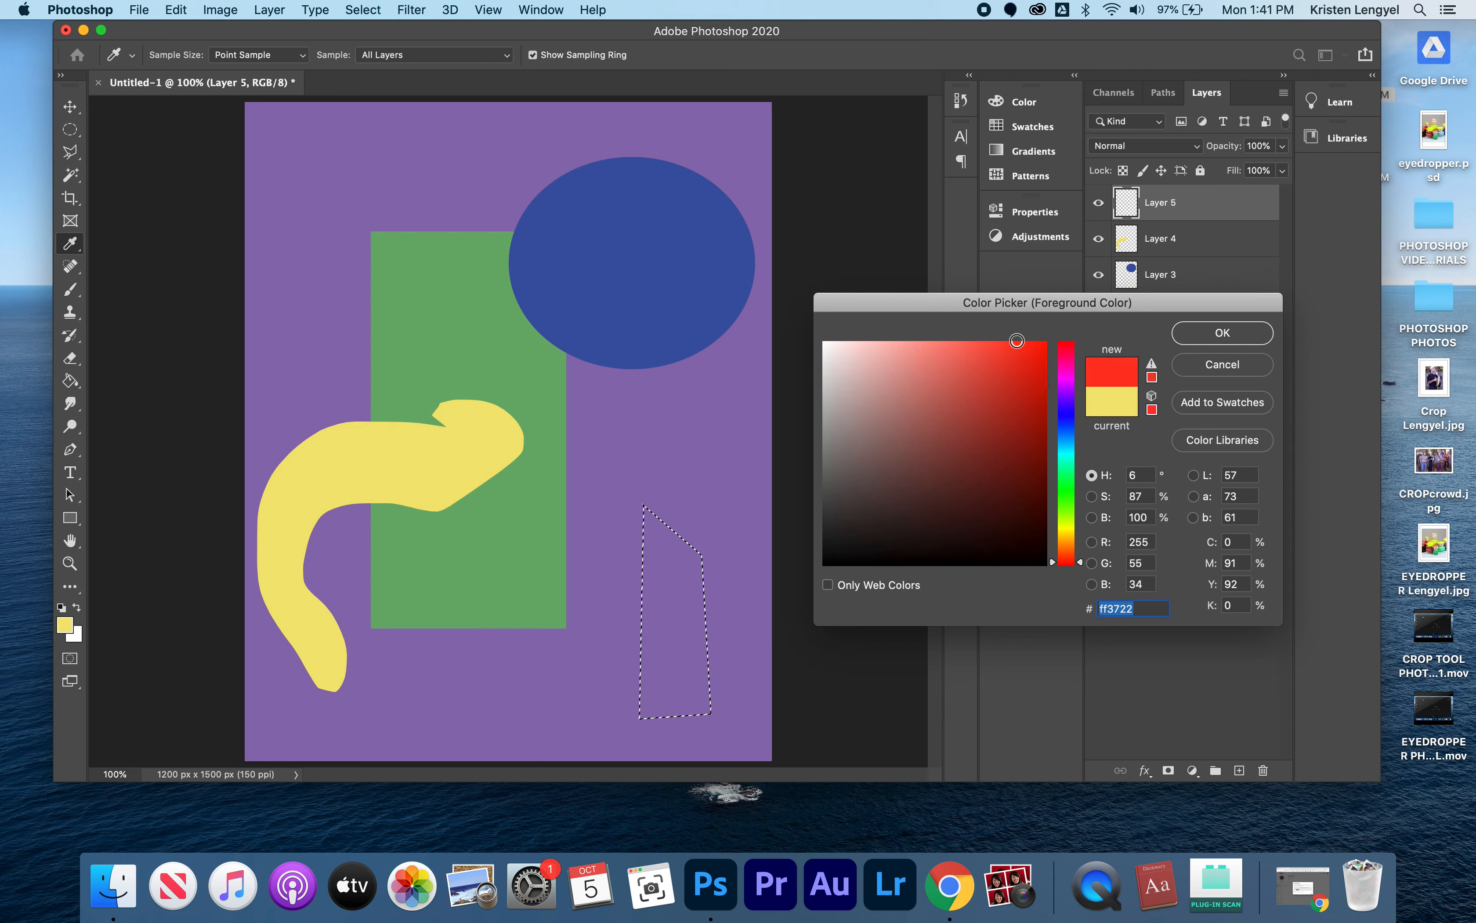
click(1152, 375)
click(1221, 332)
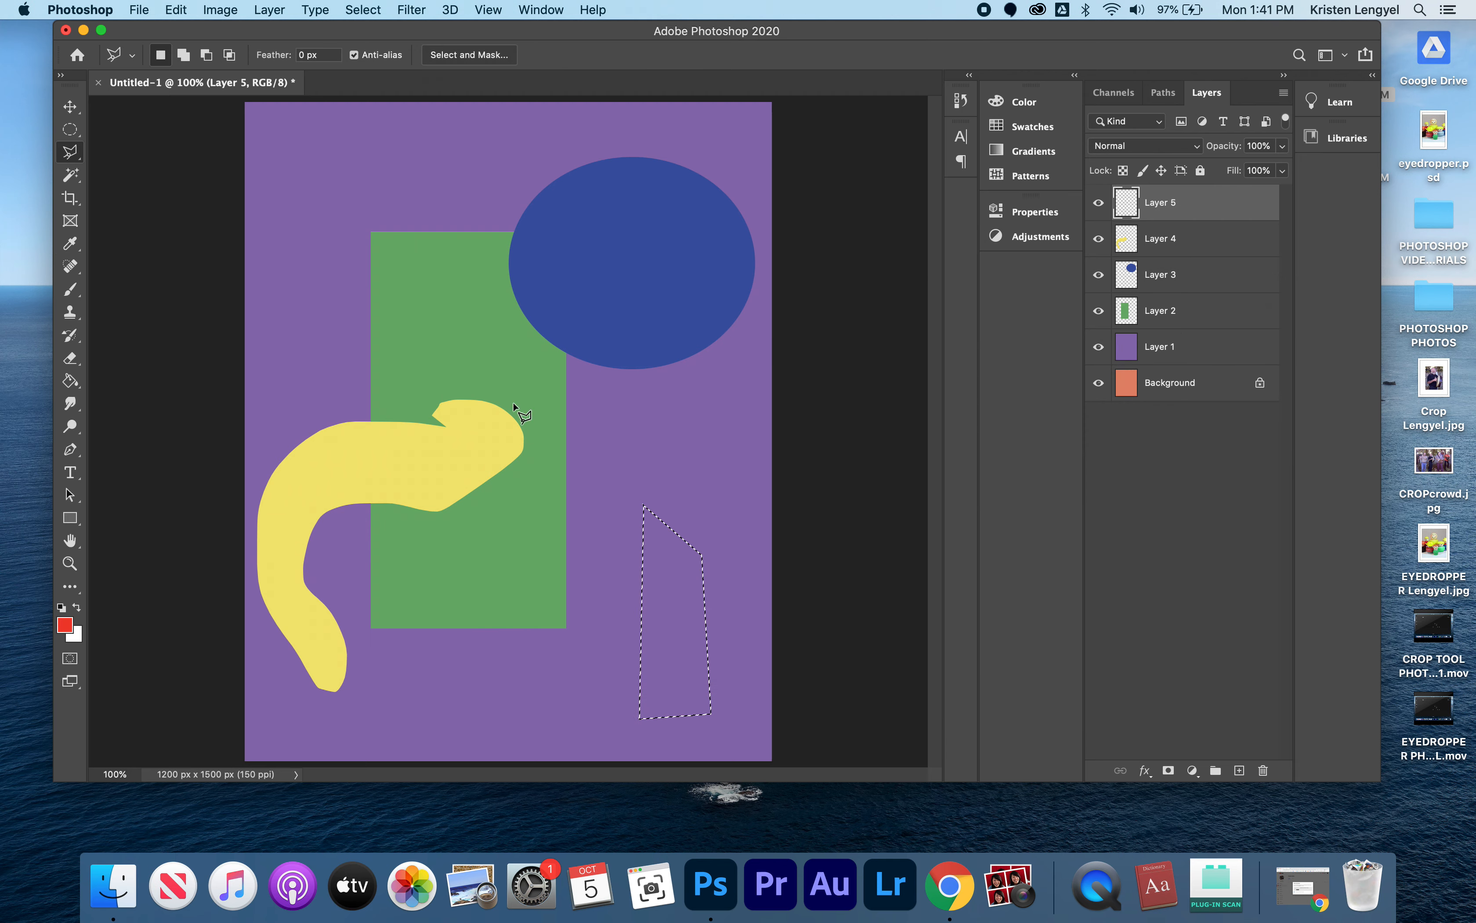
click(71, 381)
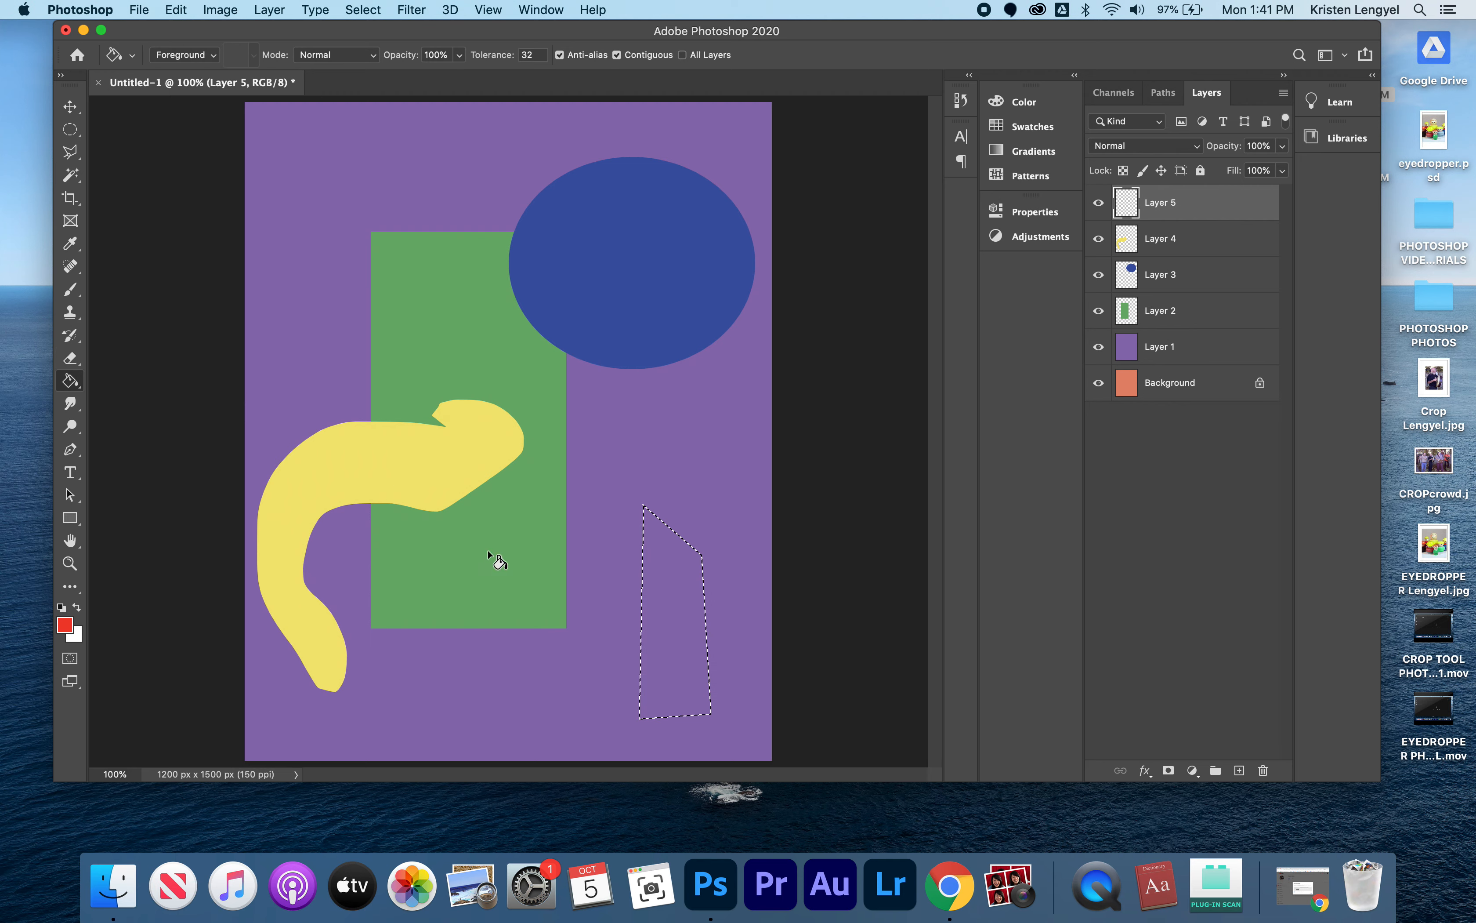
click(674, 629)
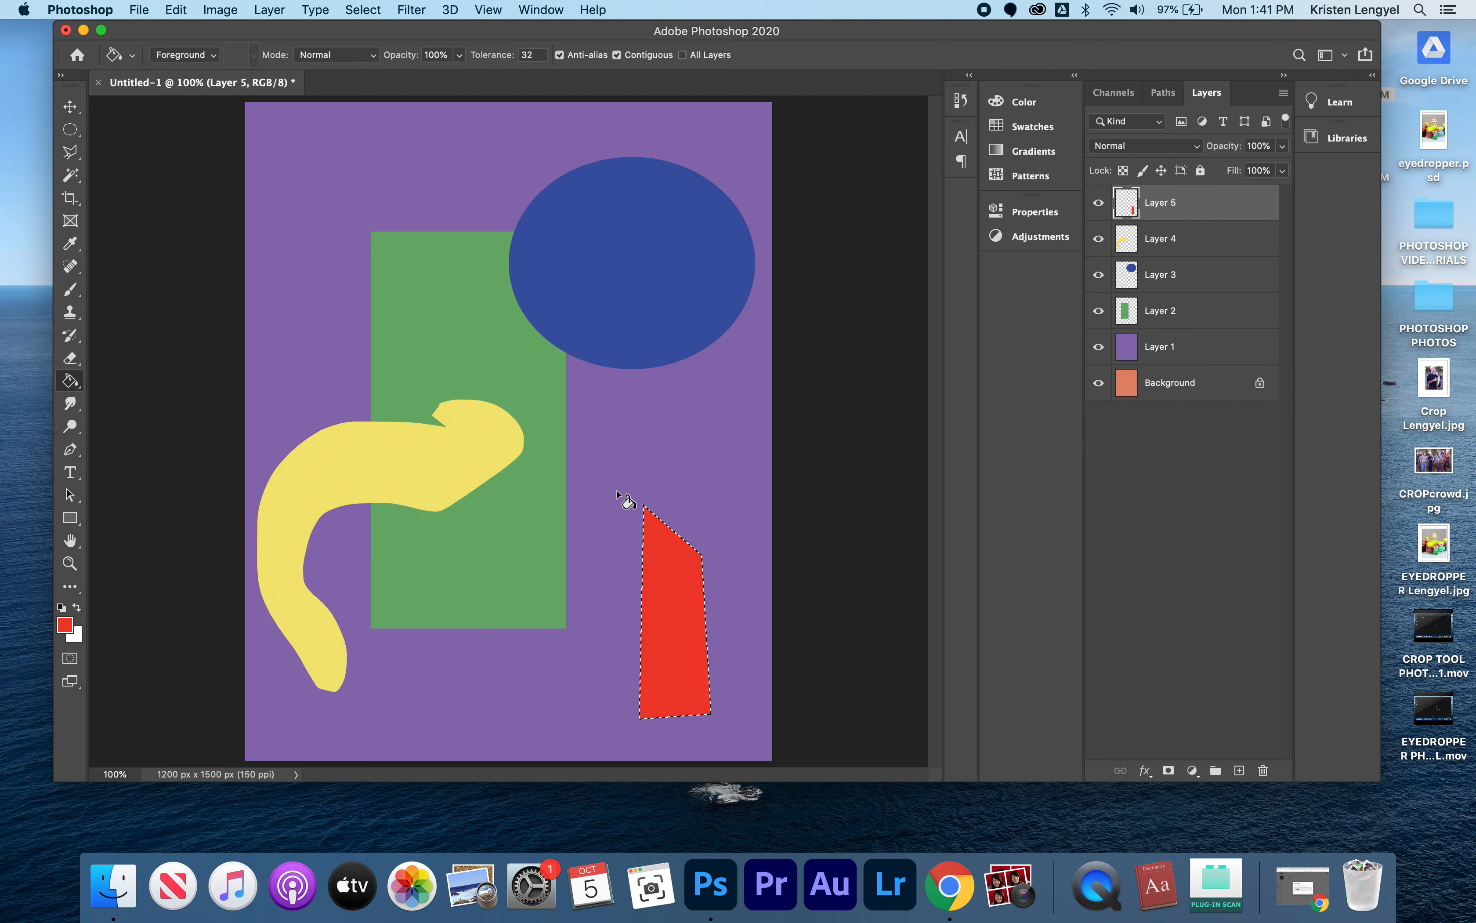
key(super+d)
Add a new layer and outline a circular selection with the Elliptical Marquee in the canvas's upper left, overlapping the green rectangle's corner.
click(1240, 772)
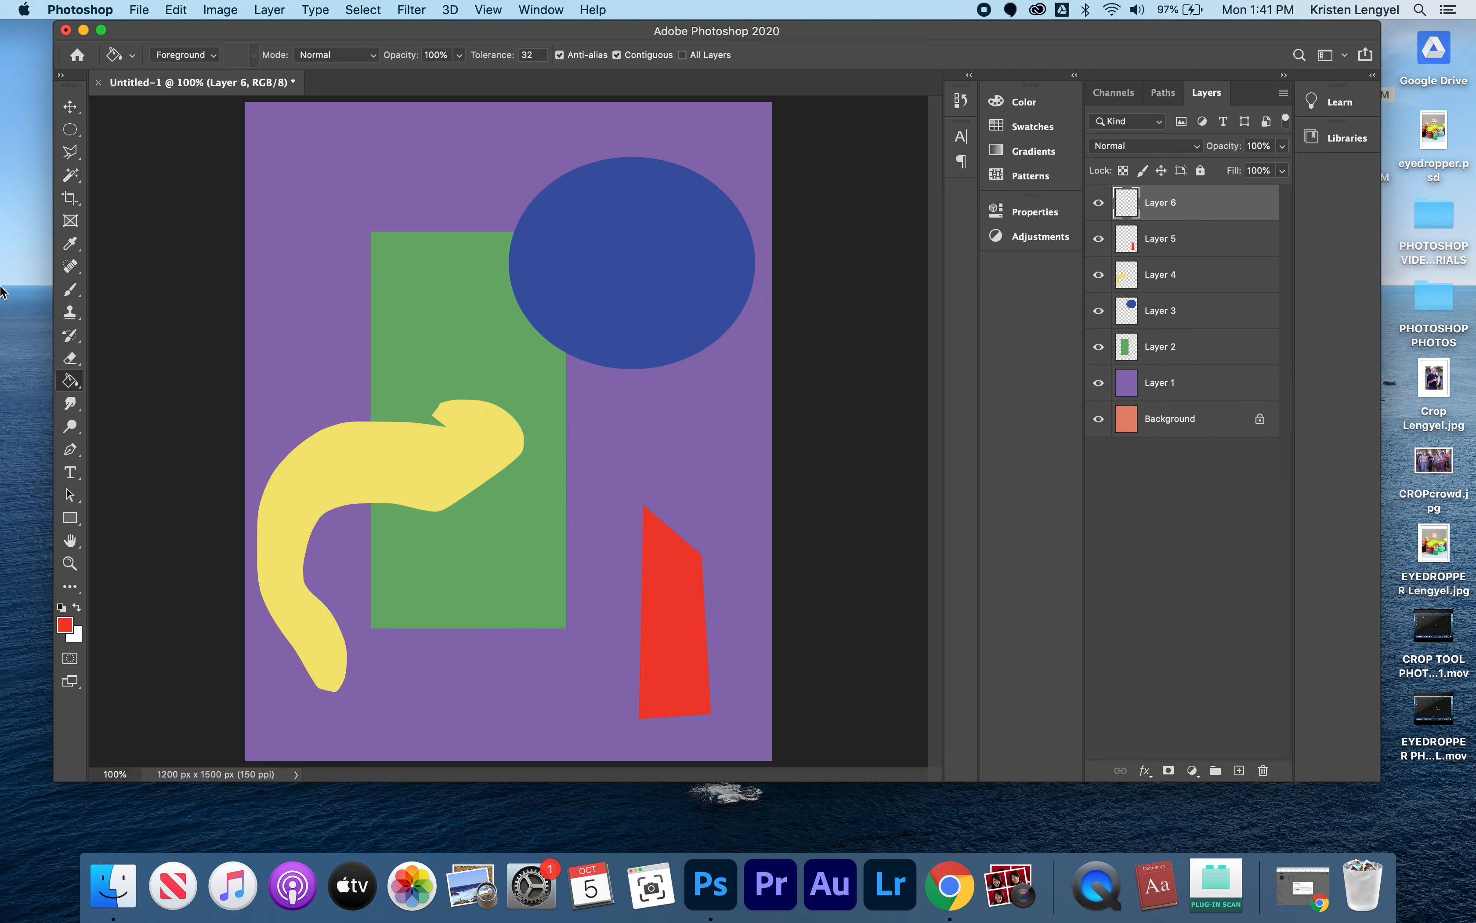
right_click(70, 385)
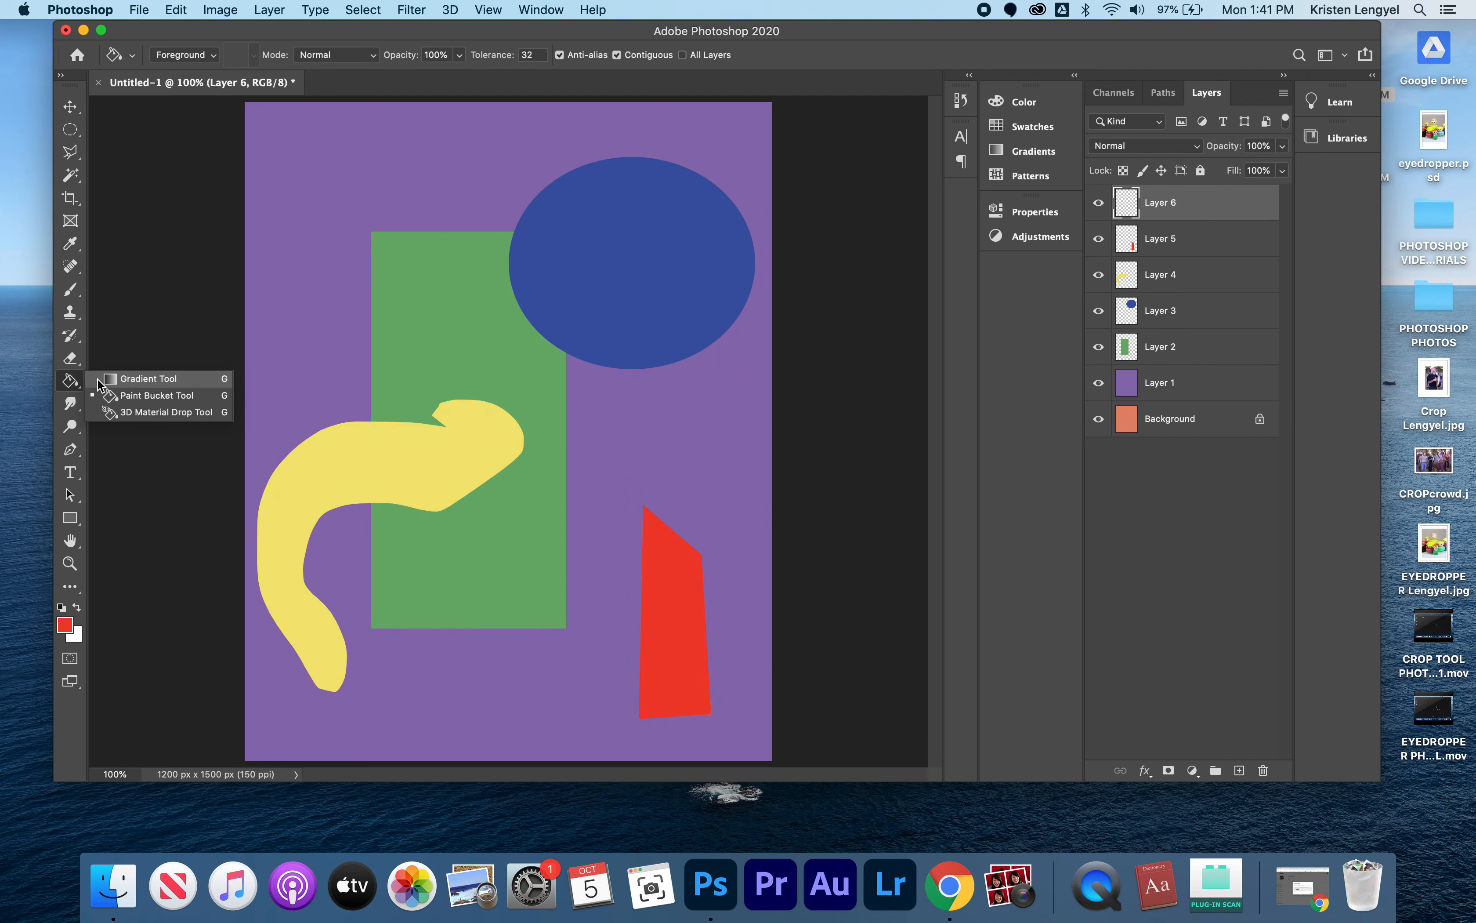
click(144, 379)
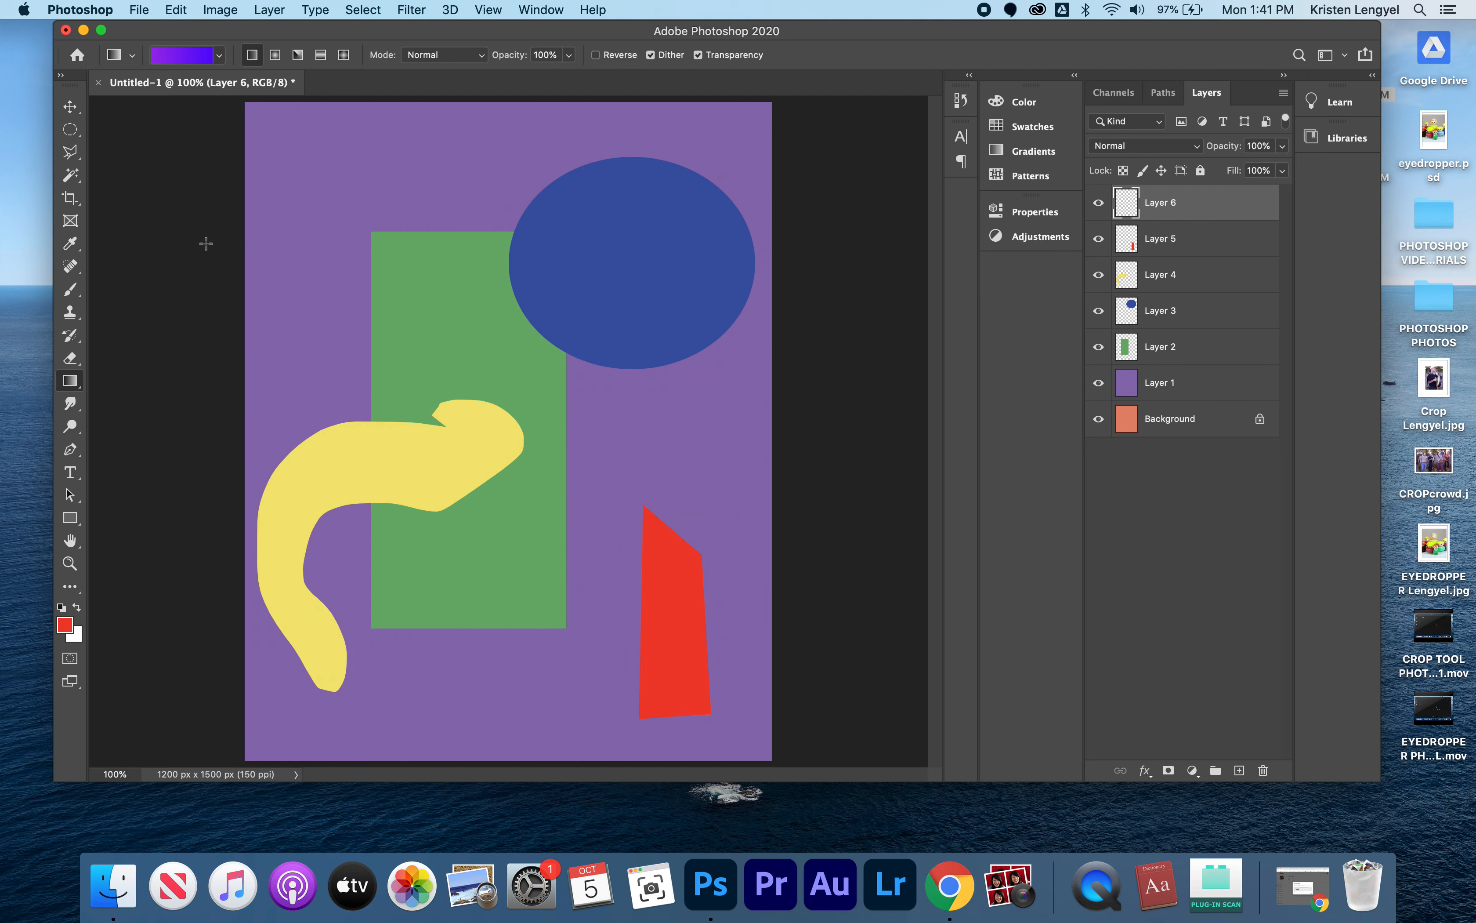
click(71, 130)
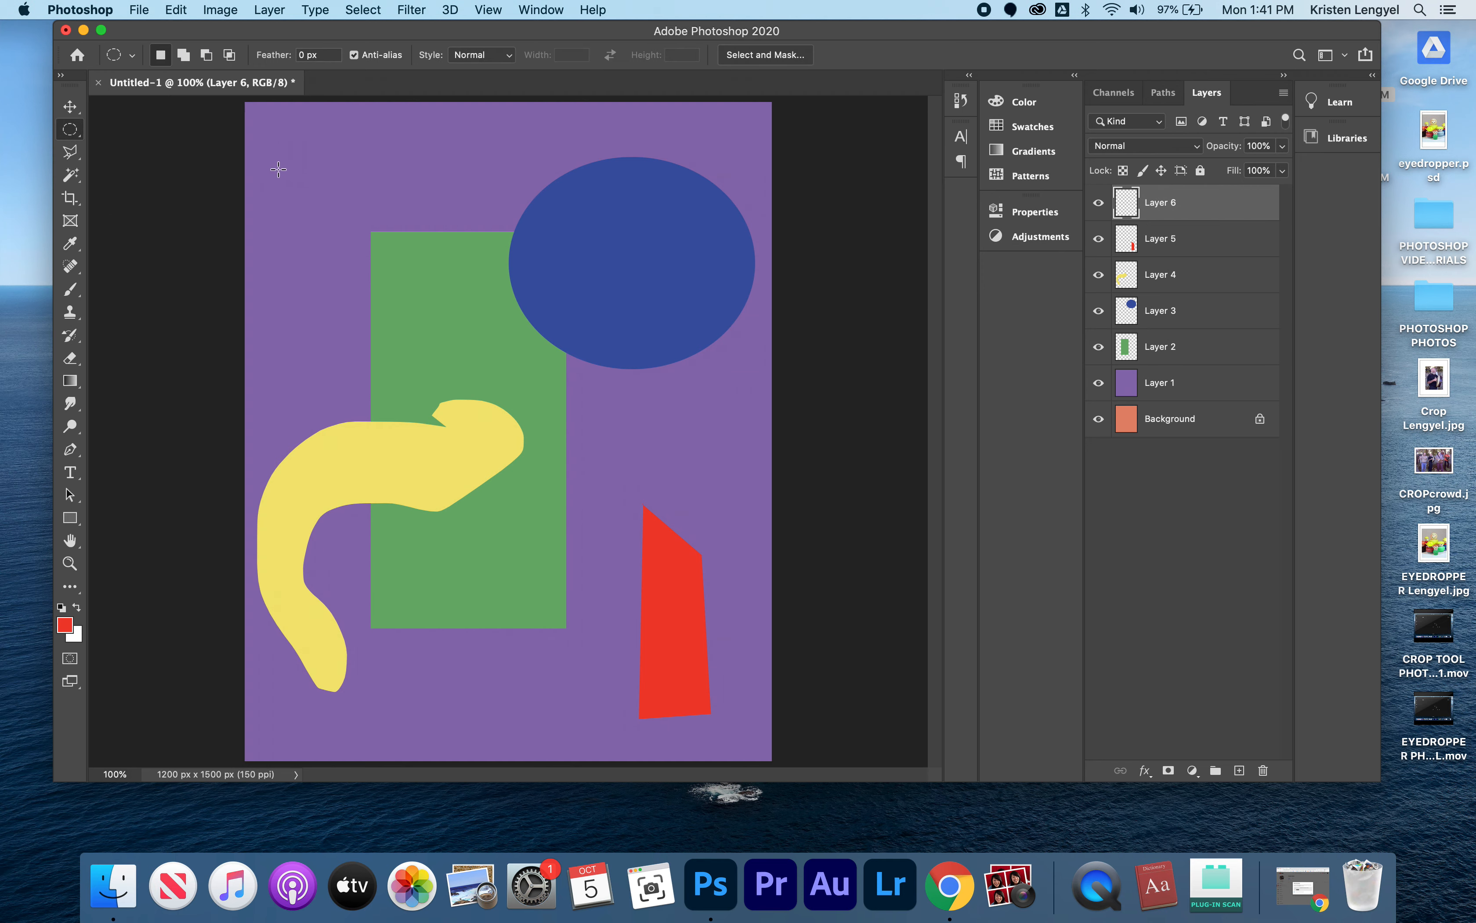
mouse_move(282, 154)
mouse_down()
mouse_move(457, 302)
mouse_move(474, 345)
mouse_up()
Choose the yellow-to-green gradient from the Greens presets and fill the circular selection with it as a diagonal linear gradient.
click(70, 380)
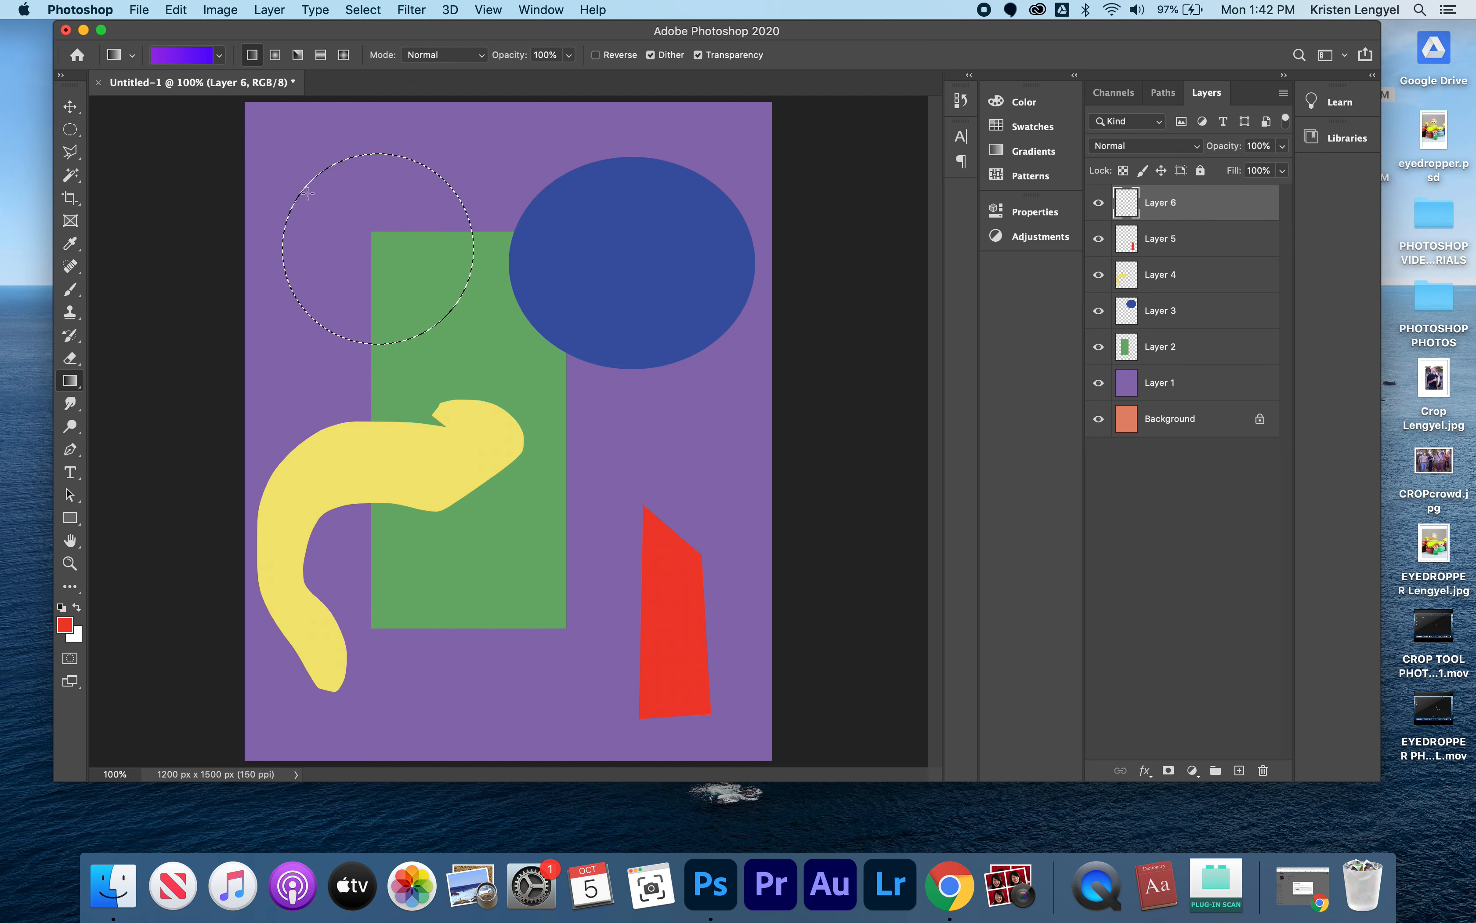
click(219, 55)
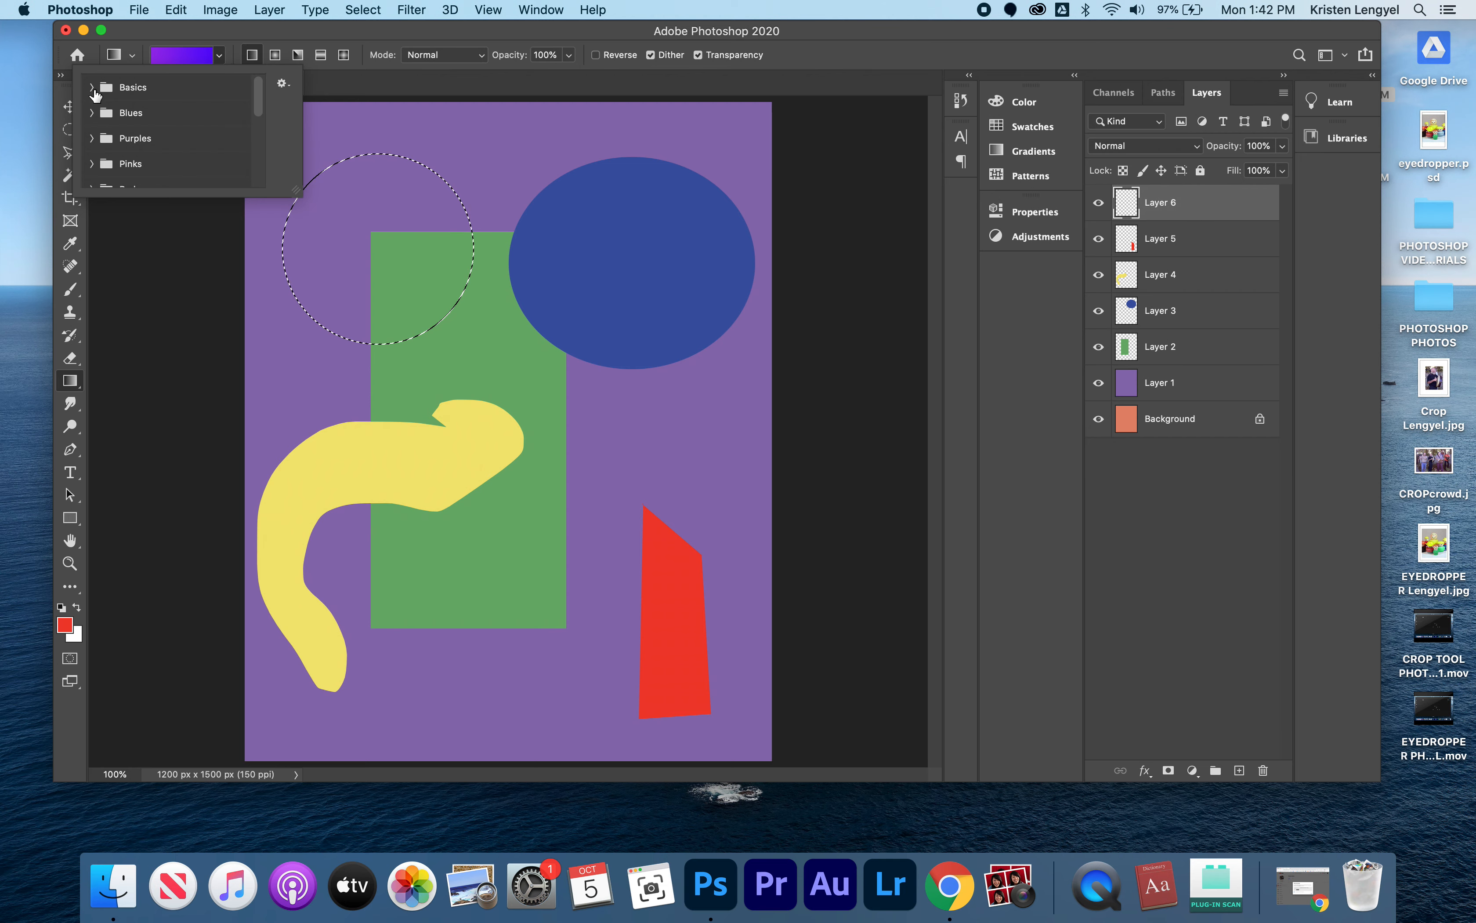
click(93, 88)
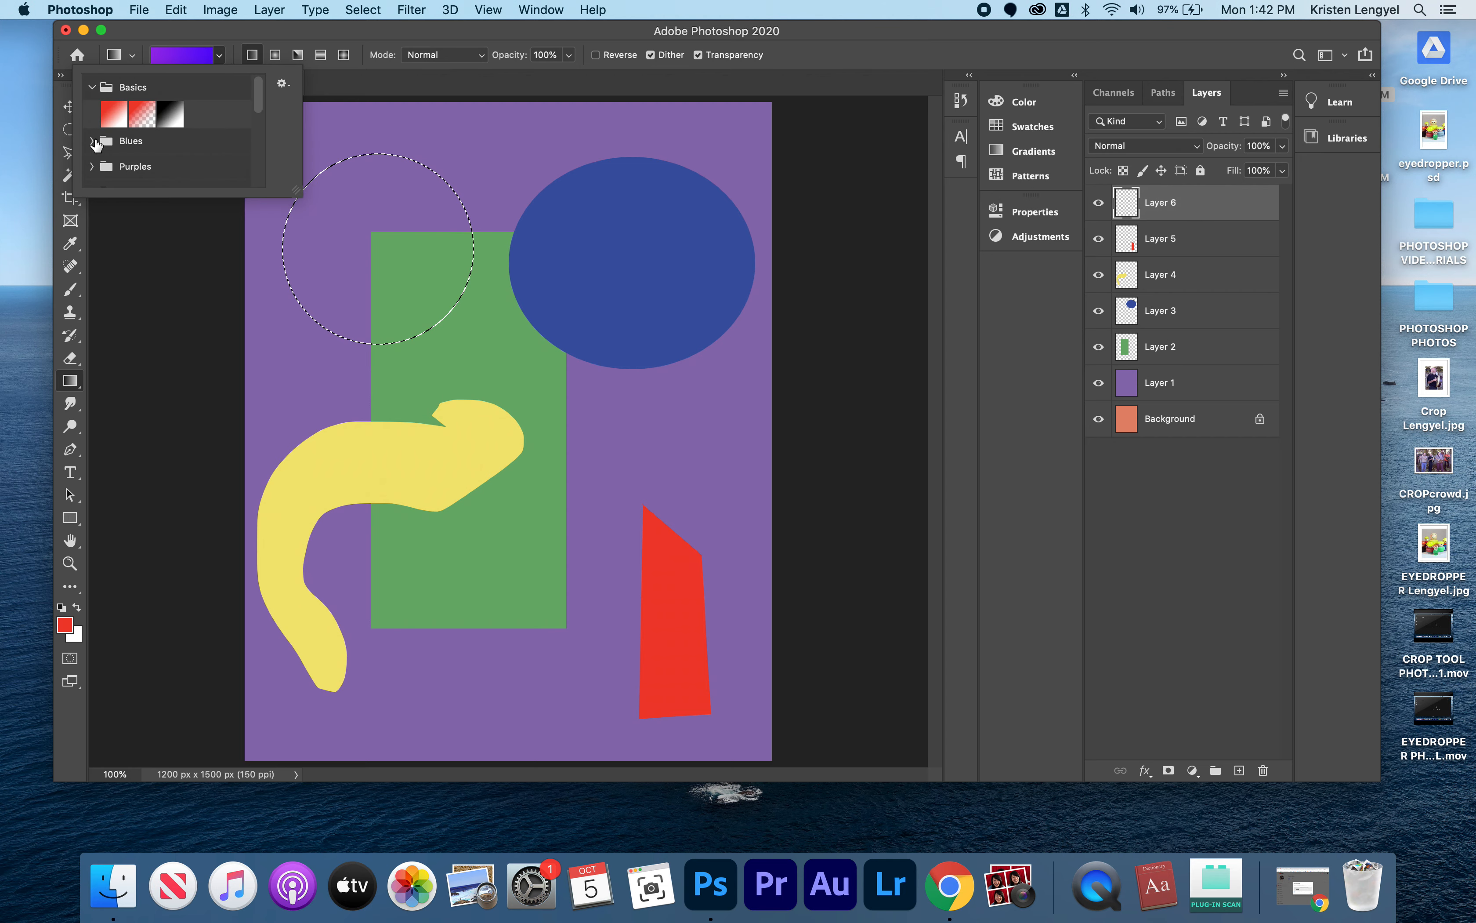
click(93, 141)
scroll(97, 147, down, 3)
click(93, 162)
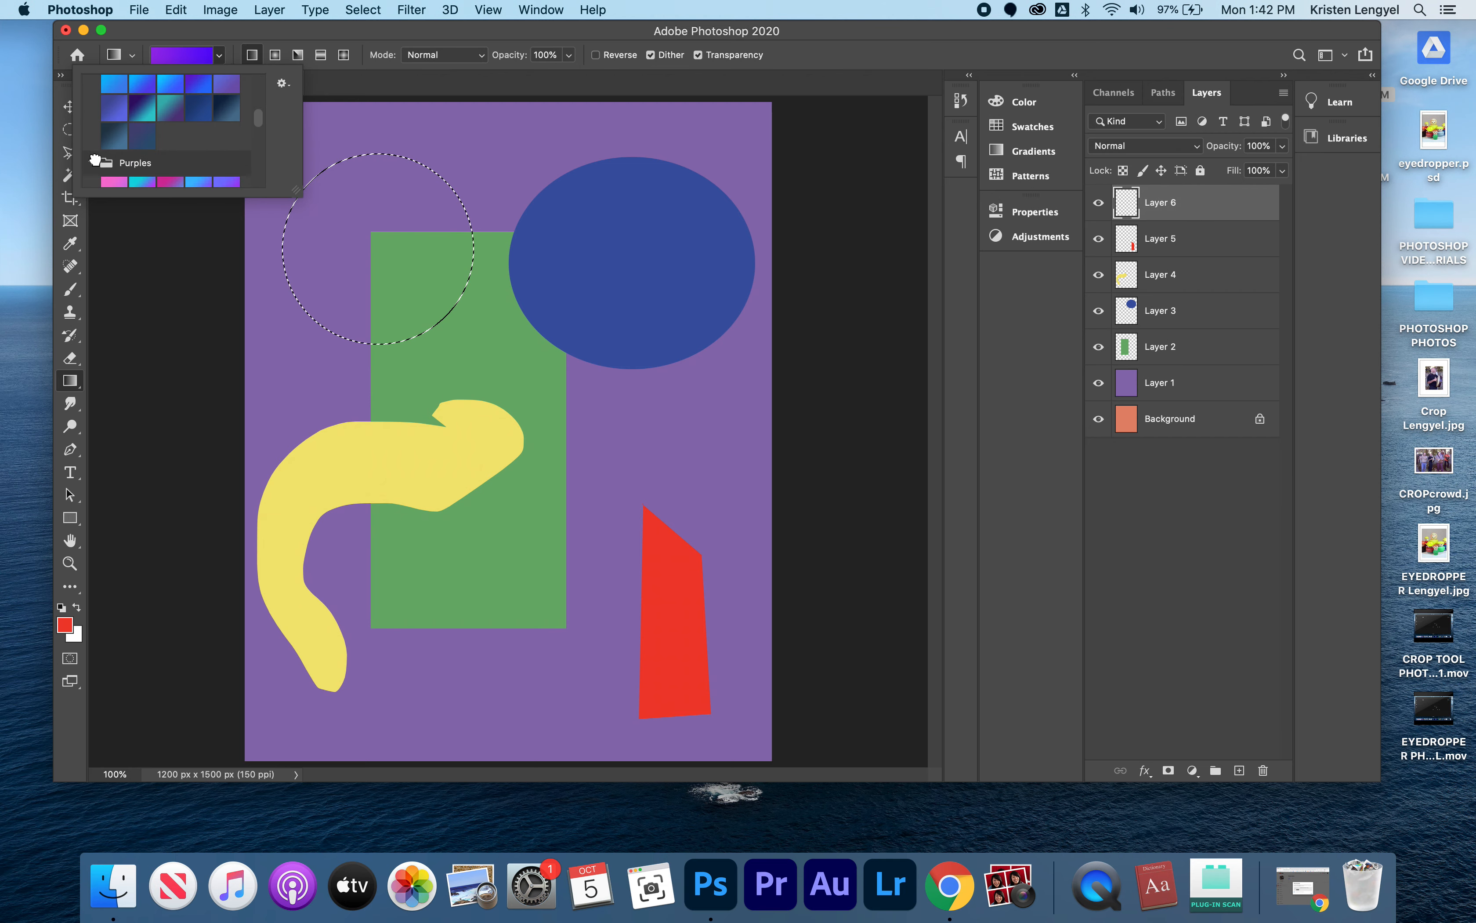
scroll(94, 160, down, 3)
click(90, 114)
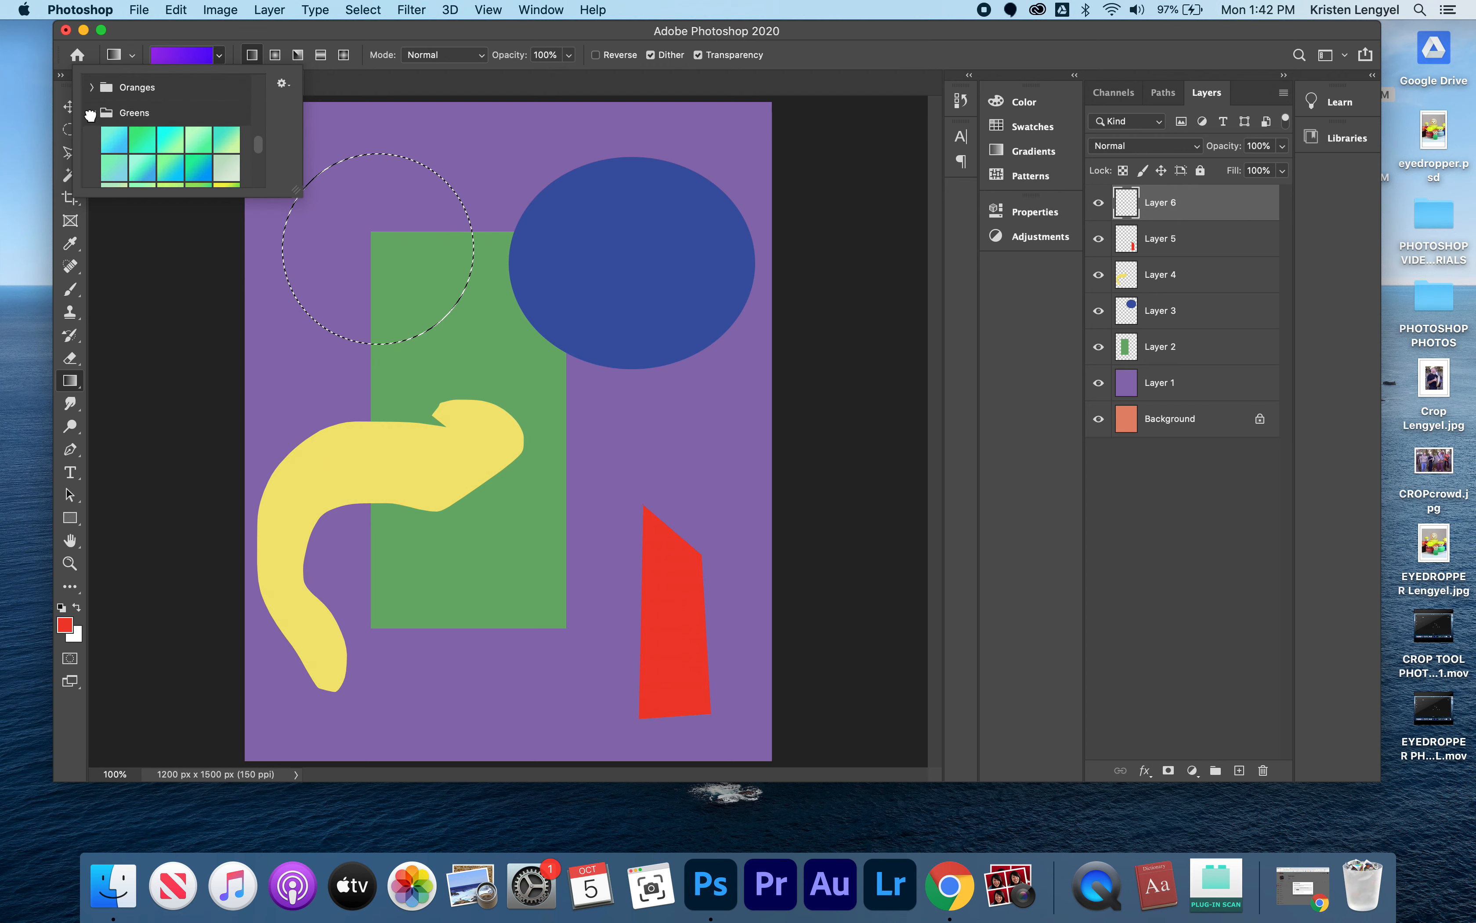
scroll(90, 114, down, 3)
click(166, 106)
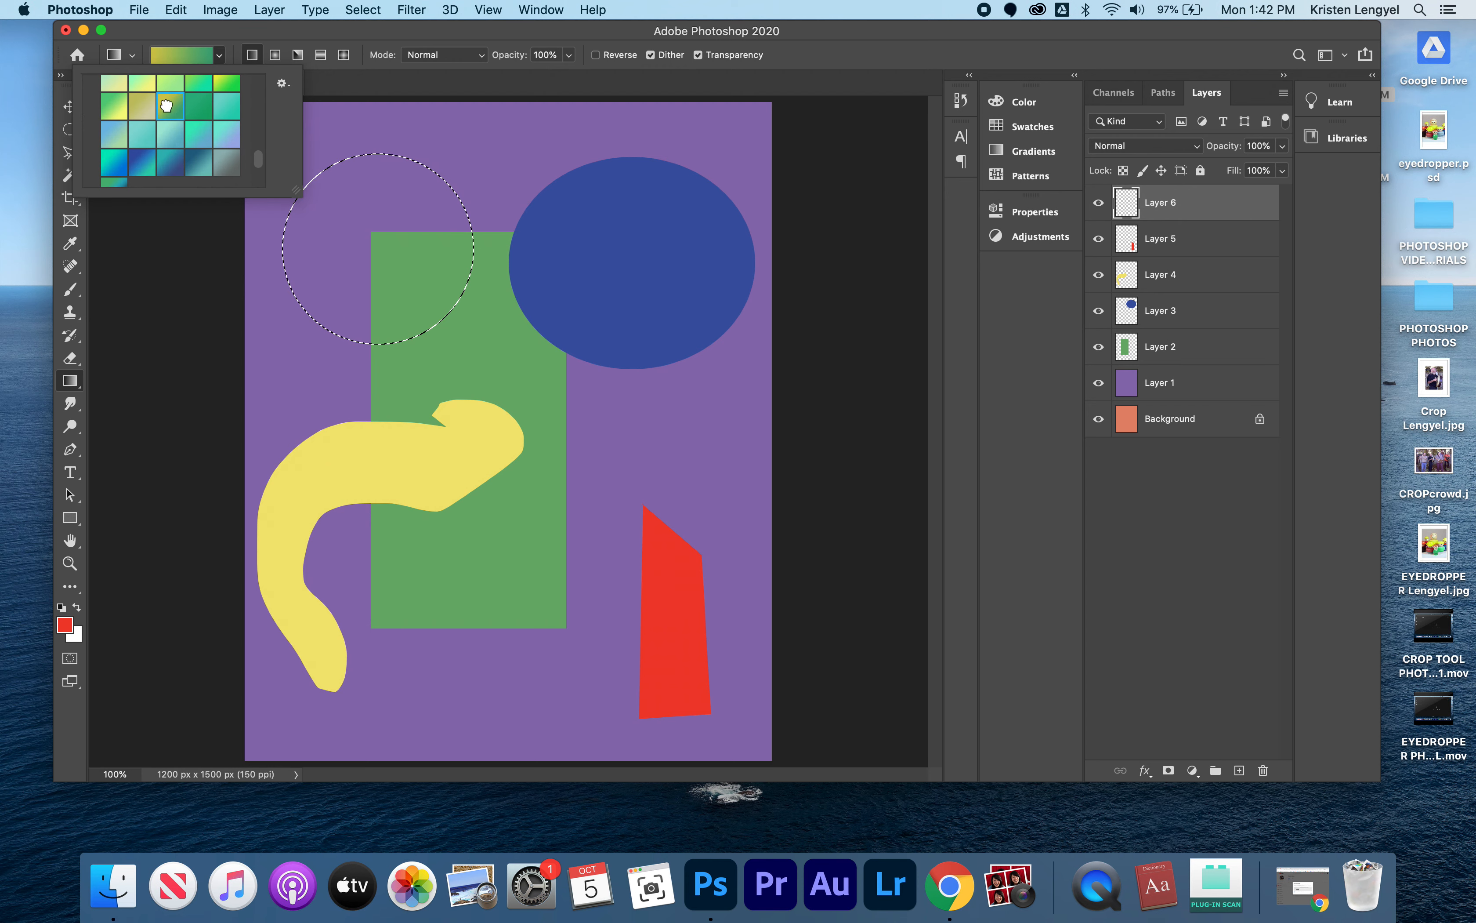
click(334, 198)
drag(333, 196, 408, 264)
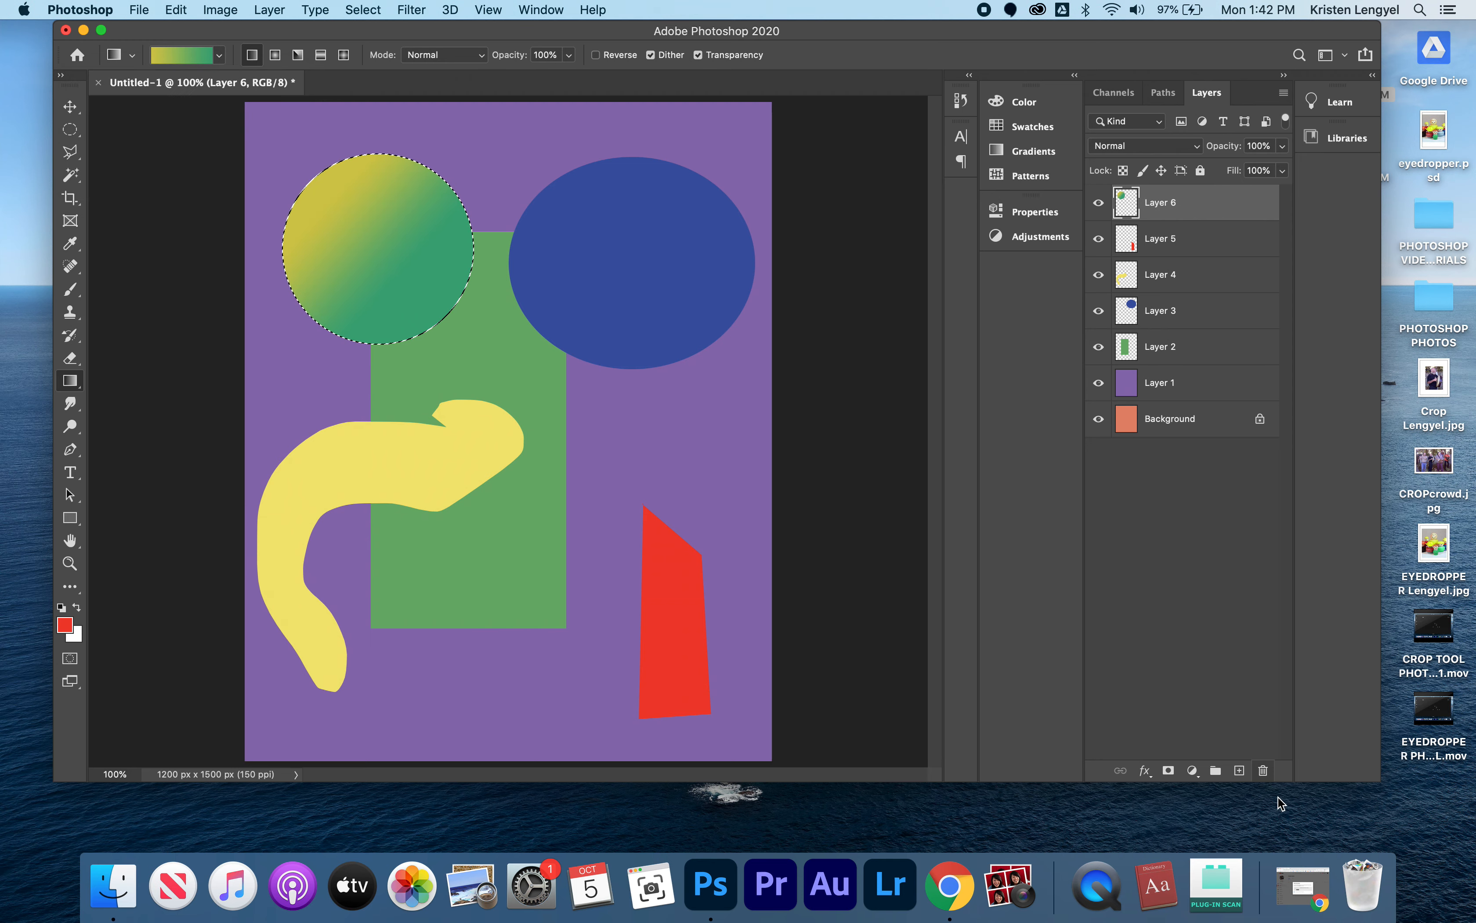
Add a new layer, clear the selection and test linear gradient directions and lengths, ending with a full-height yellow-to-green fill running downward.
click(1240, 771)
key(super+d)
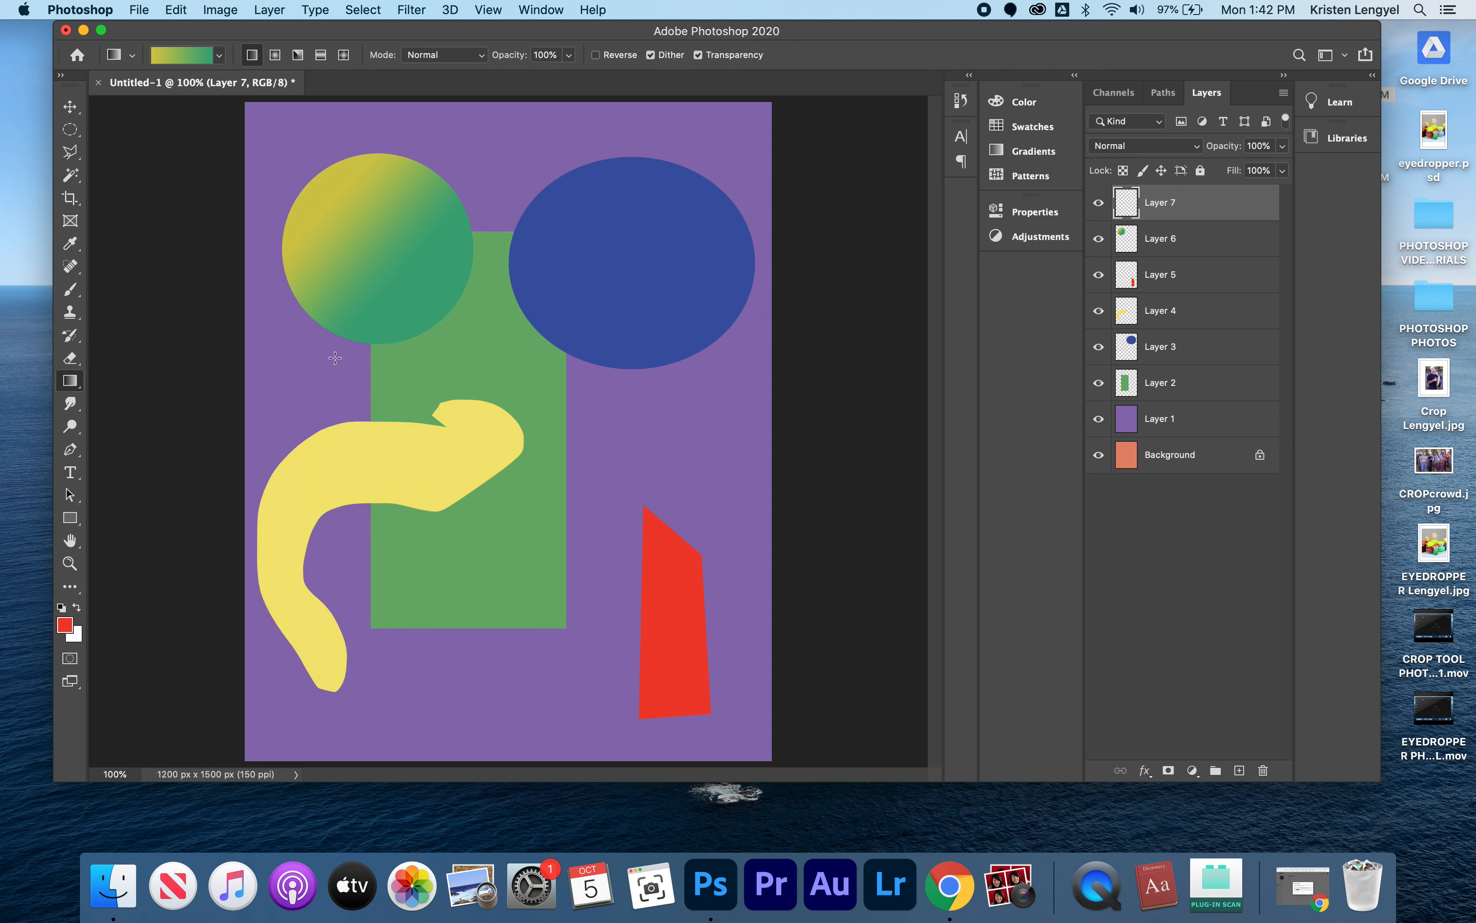
mouse_move(348, 401)
mouse_down()
mouse_move(692, 400)
mouse_move(346, 393)
mouse_up()
drag(477, 182, 485, 592)
drag(511, 659, 506, 429)
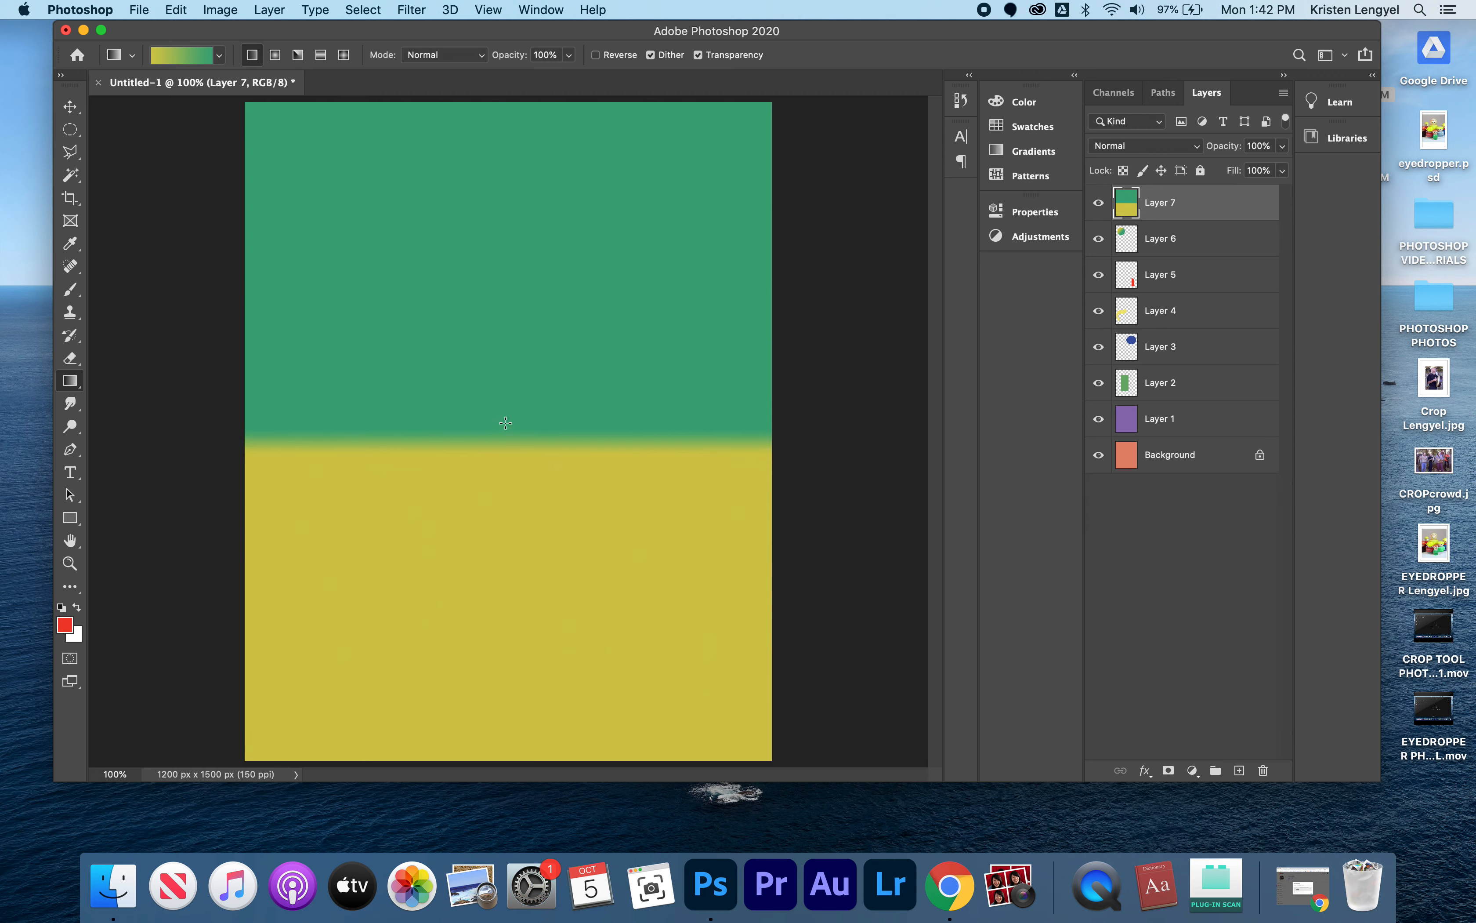
drag(502, 132, 510, 709)
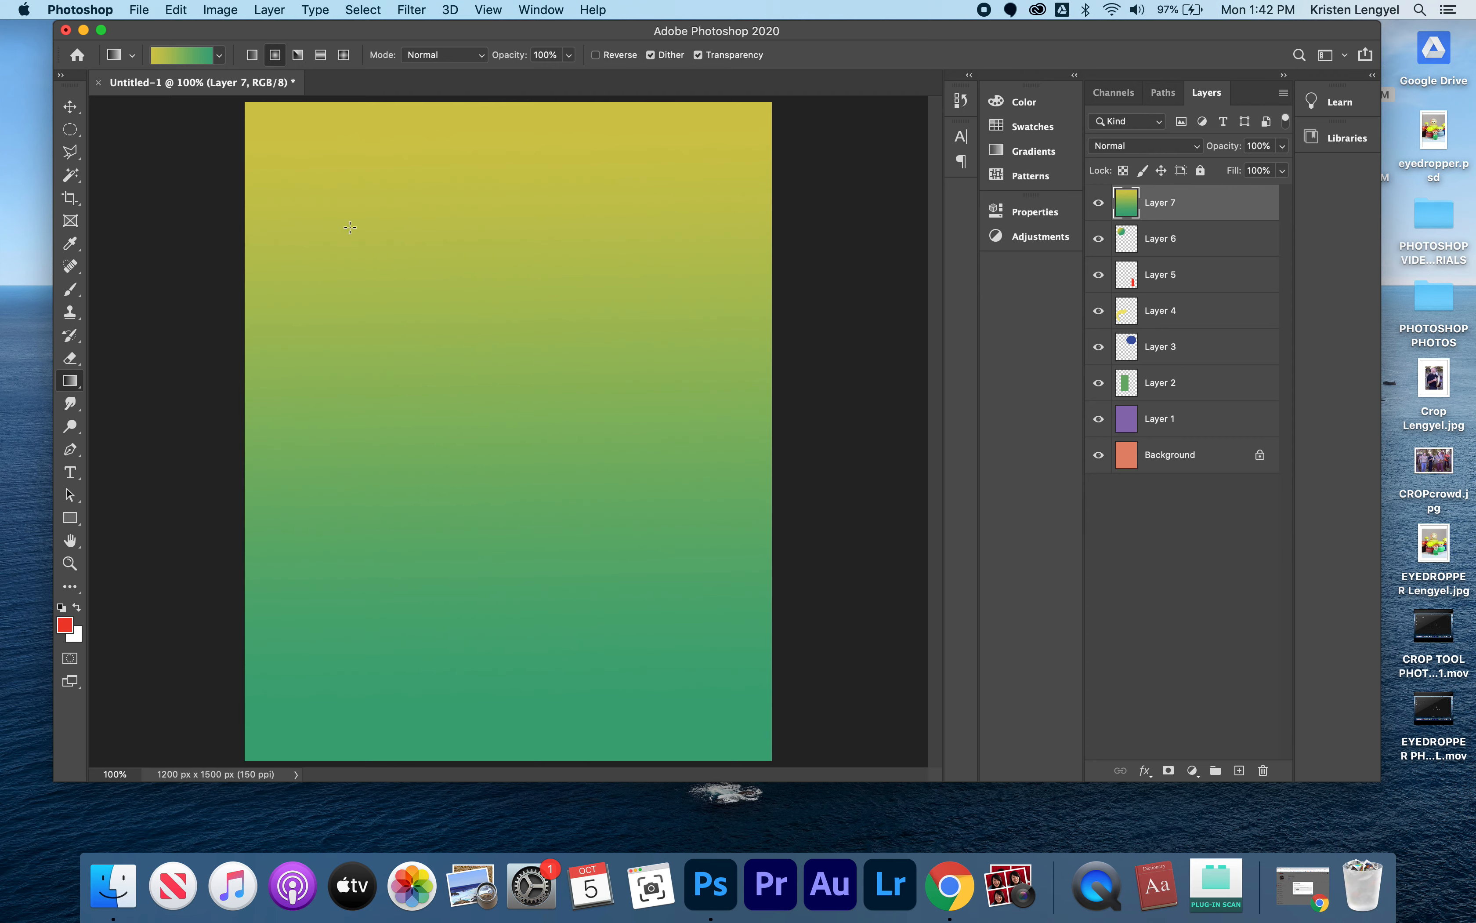
Try the radial, angle and diamond gradient styles across the whole layer.
drag(489, 380, 490, 380)
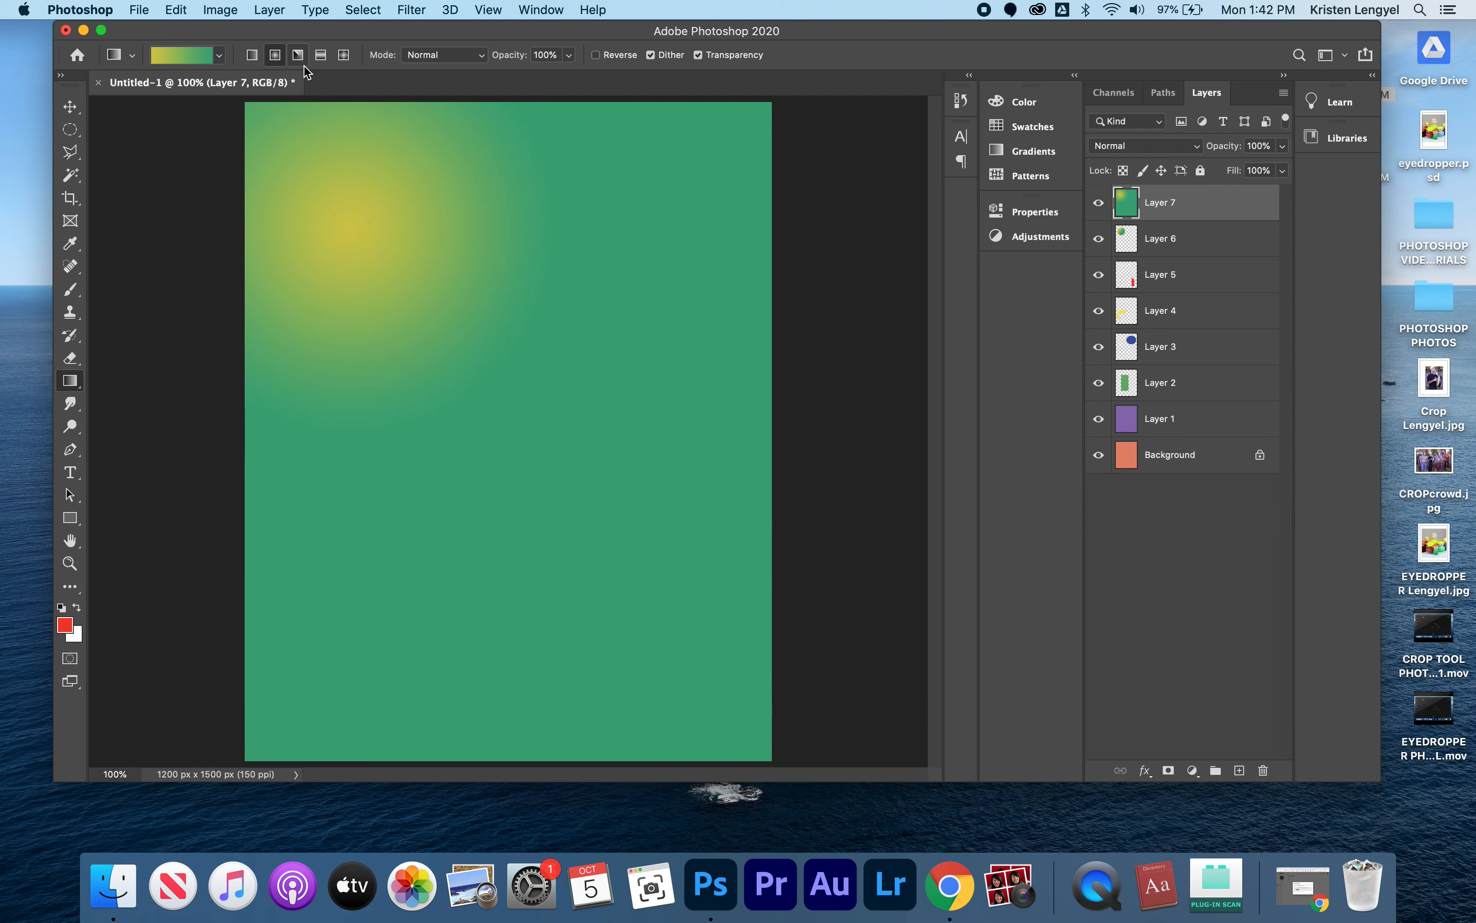
click(297, 55)
drag(547, 413, 331, 198)
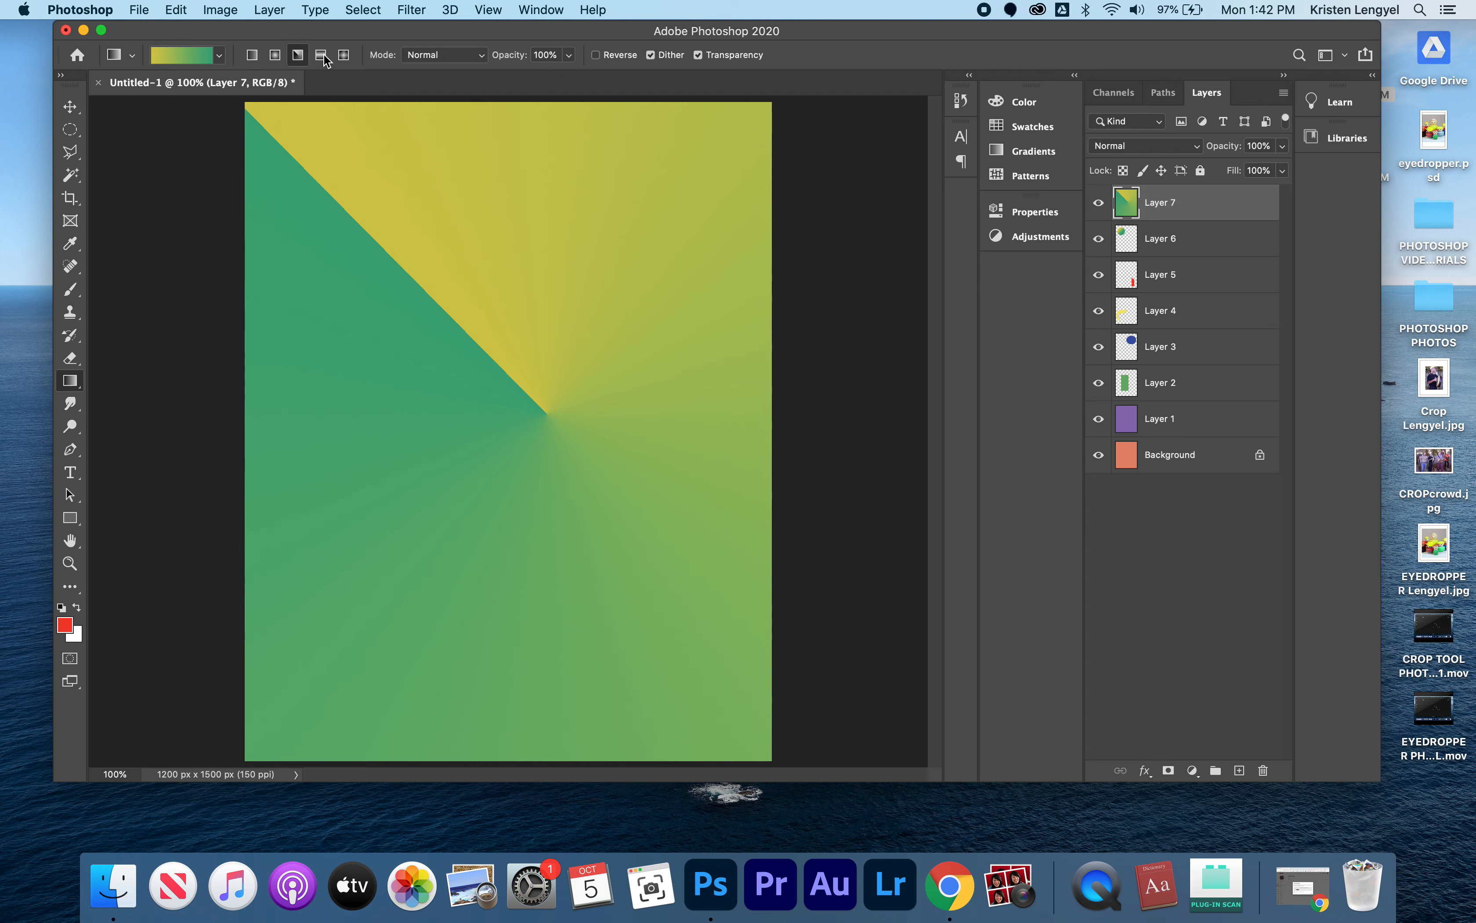
drag(418, 231, 567, 471)
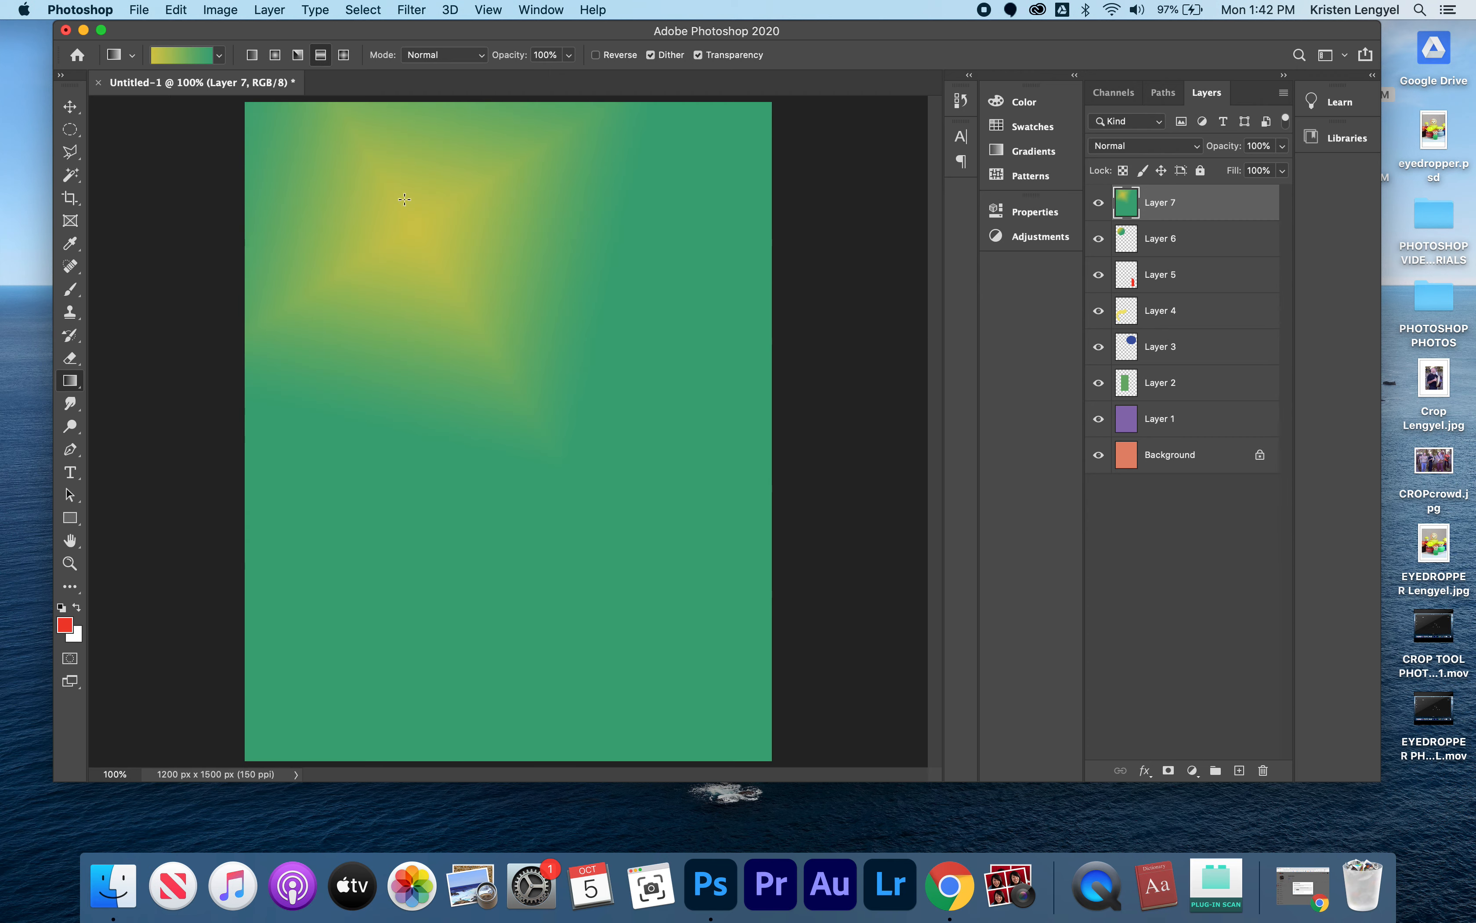
Fill the layer with a vertical reflected gradient, turn on Reverse and redraw it starting from green near the canvas's upper part.
drag(477, 217, 452, 617)
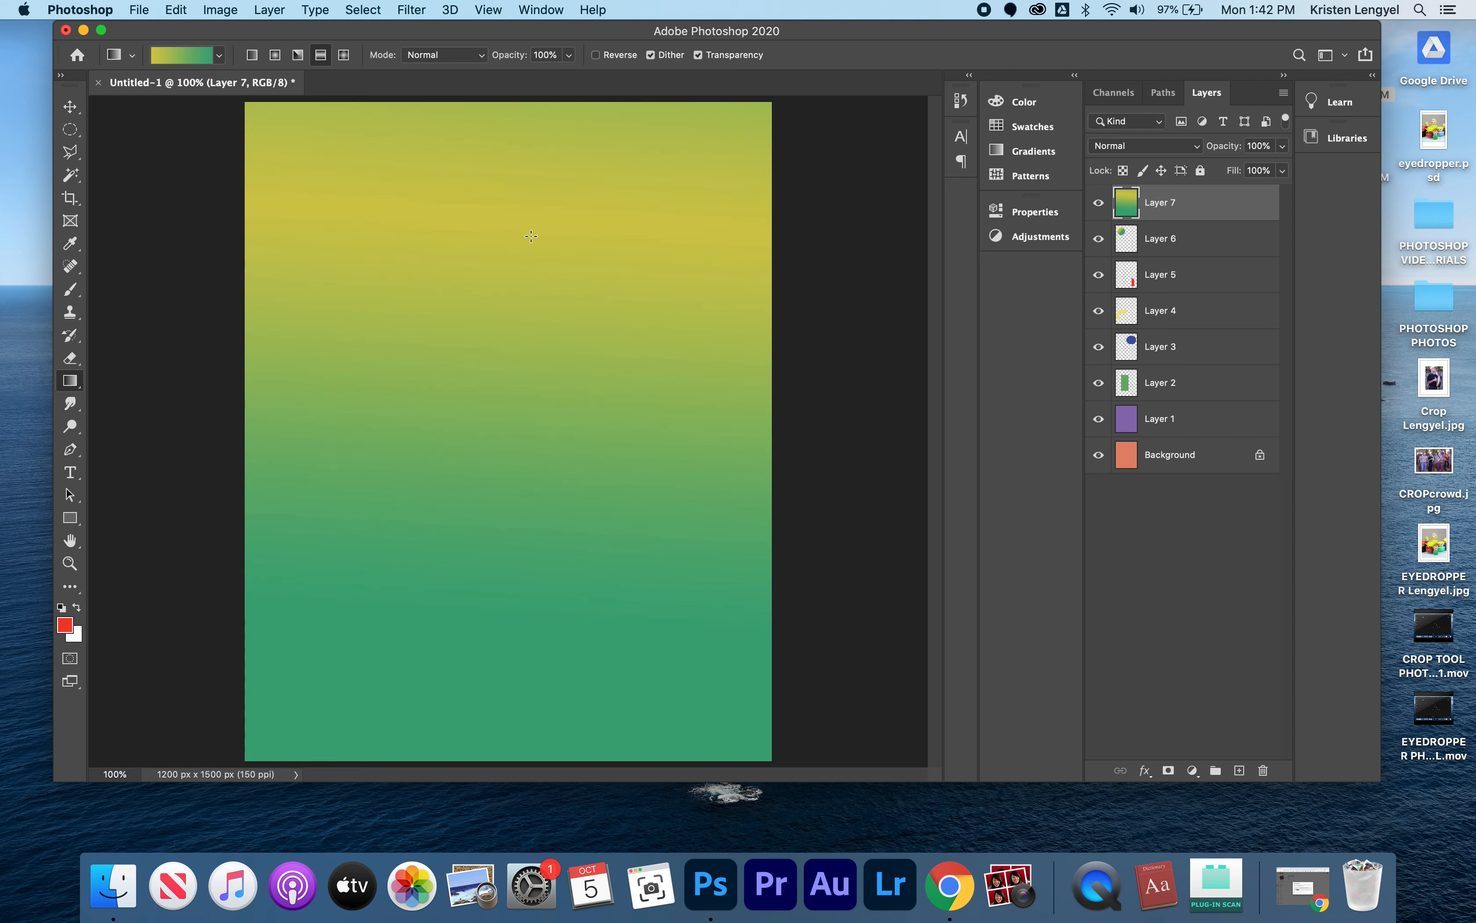
click(596, 55)
drag(567, 194, 567, 455)
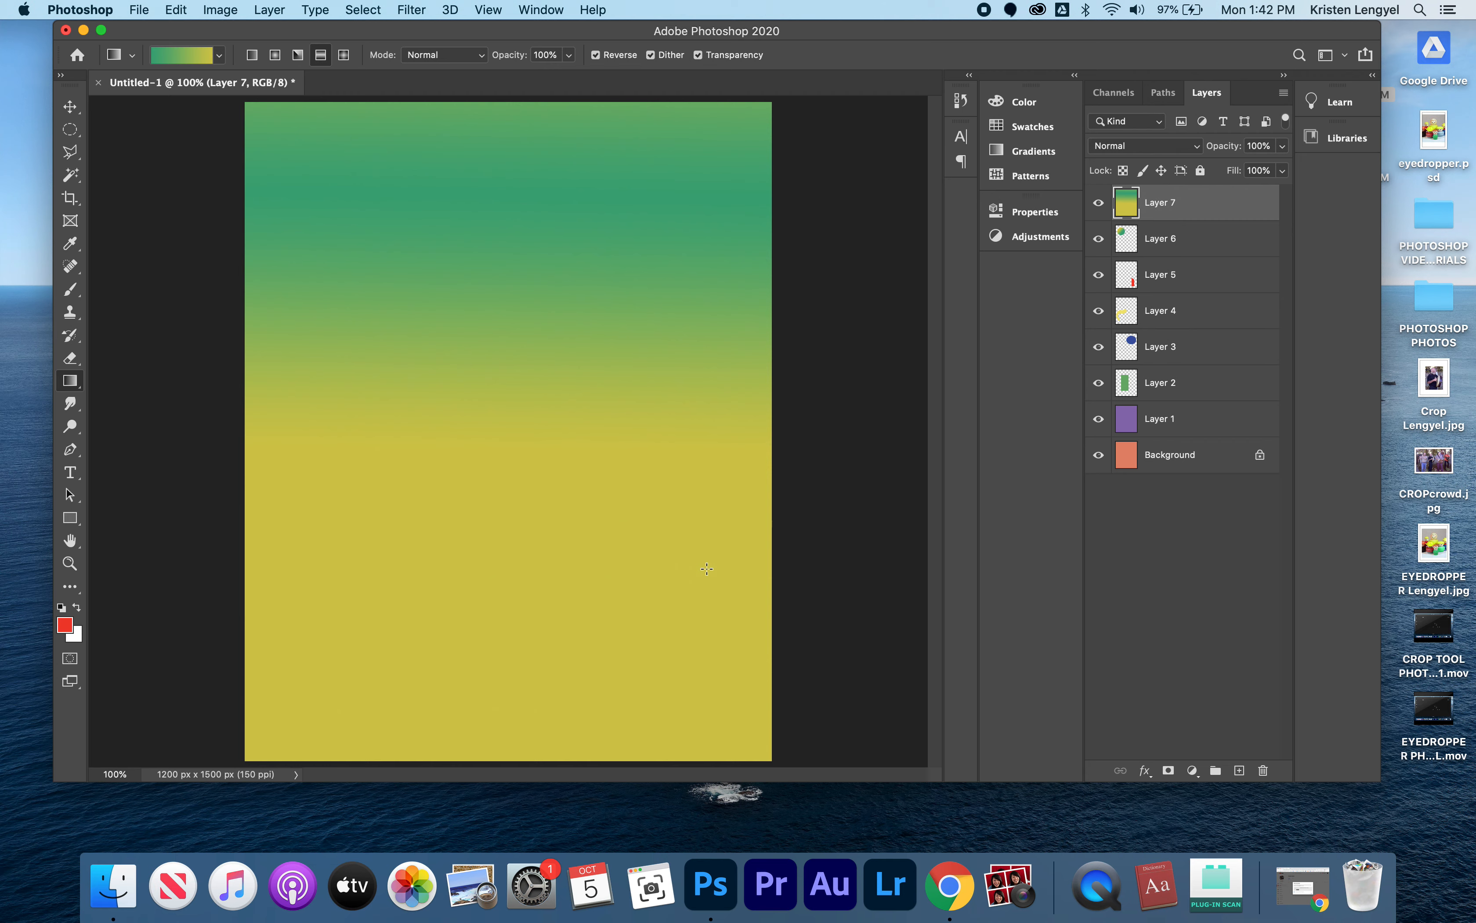
Add a new layer and outline a large upright oval selection in the middle of the canvas with the Elliptical Marquee.
click(1240, 770)
click(77, 131)
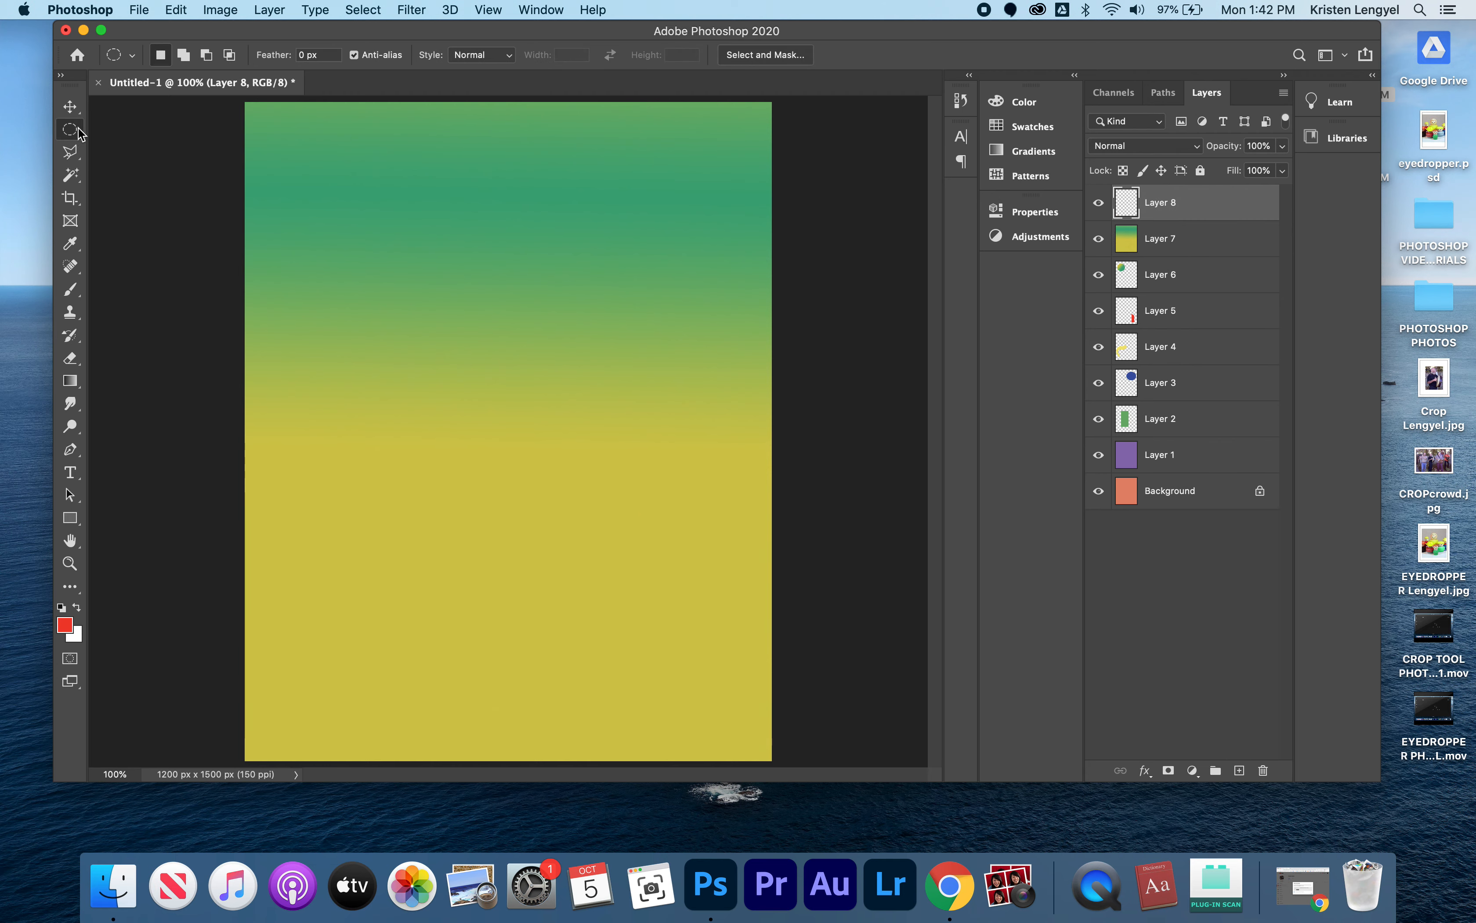
drag(381, 231, 690, 601)
Choose the dark-blue-and-teal gradient preset and fill the oval selection diagonally with it as a reversed reflected gradient.
click(70, 381)
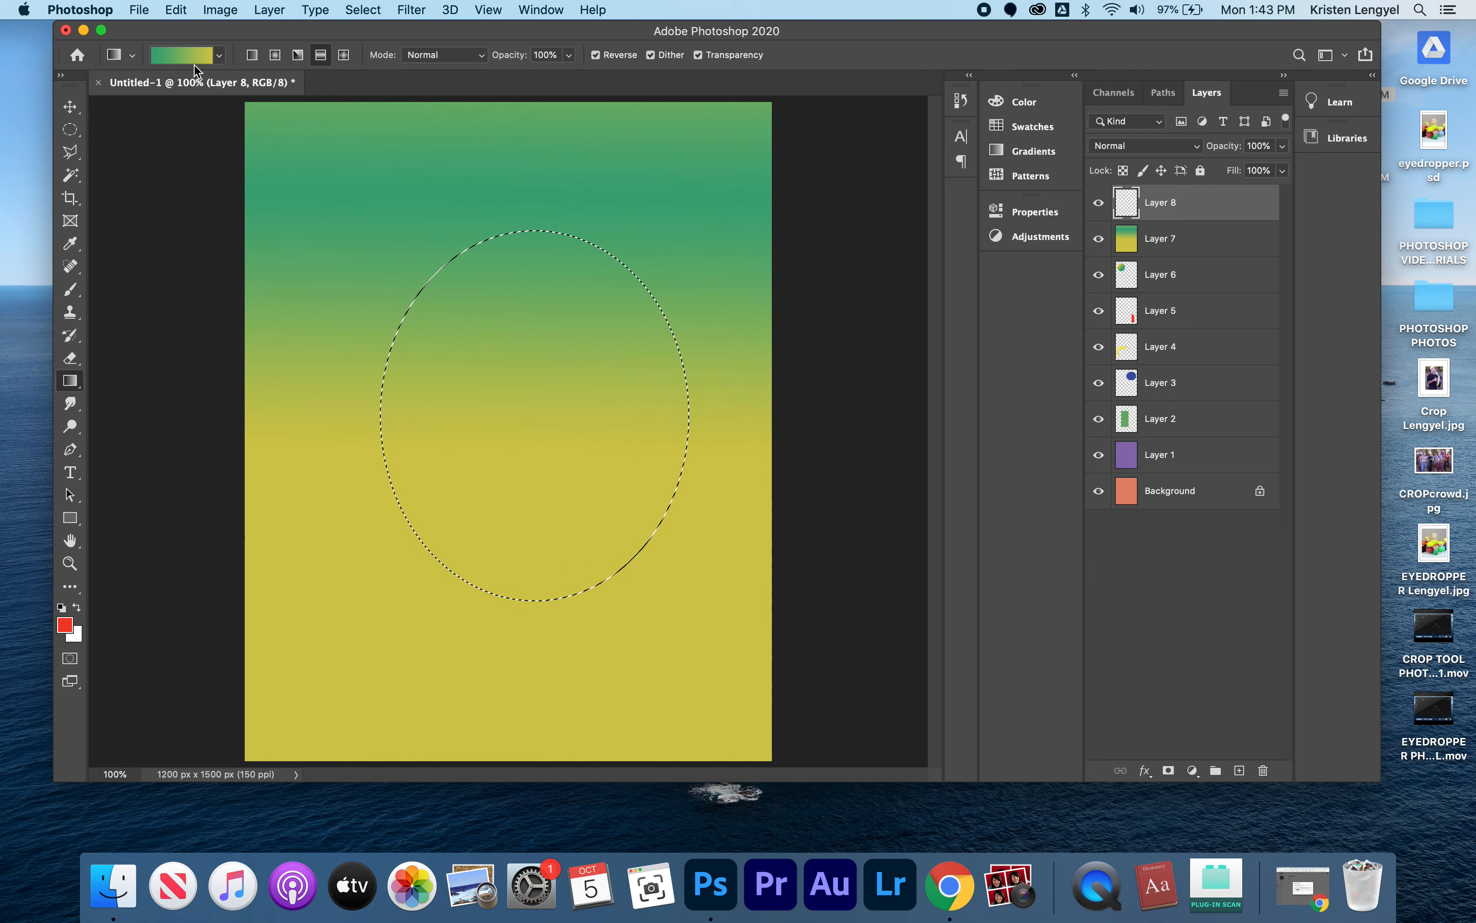
click(221, 57)
click(169, 164)
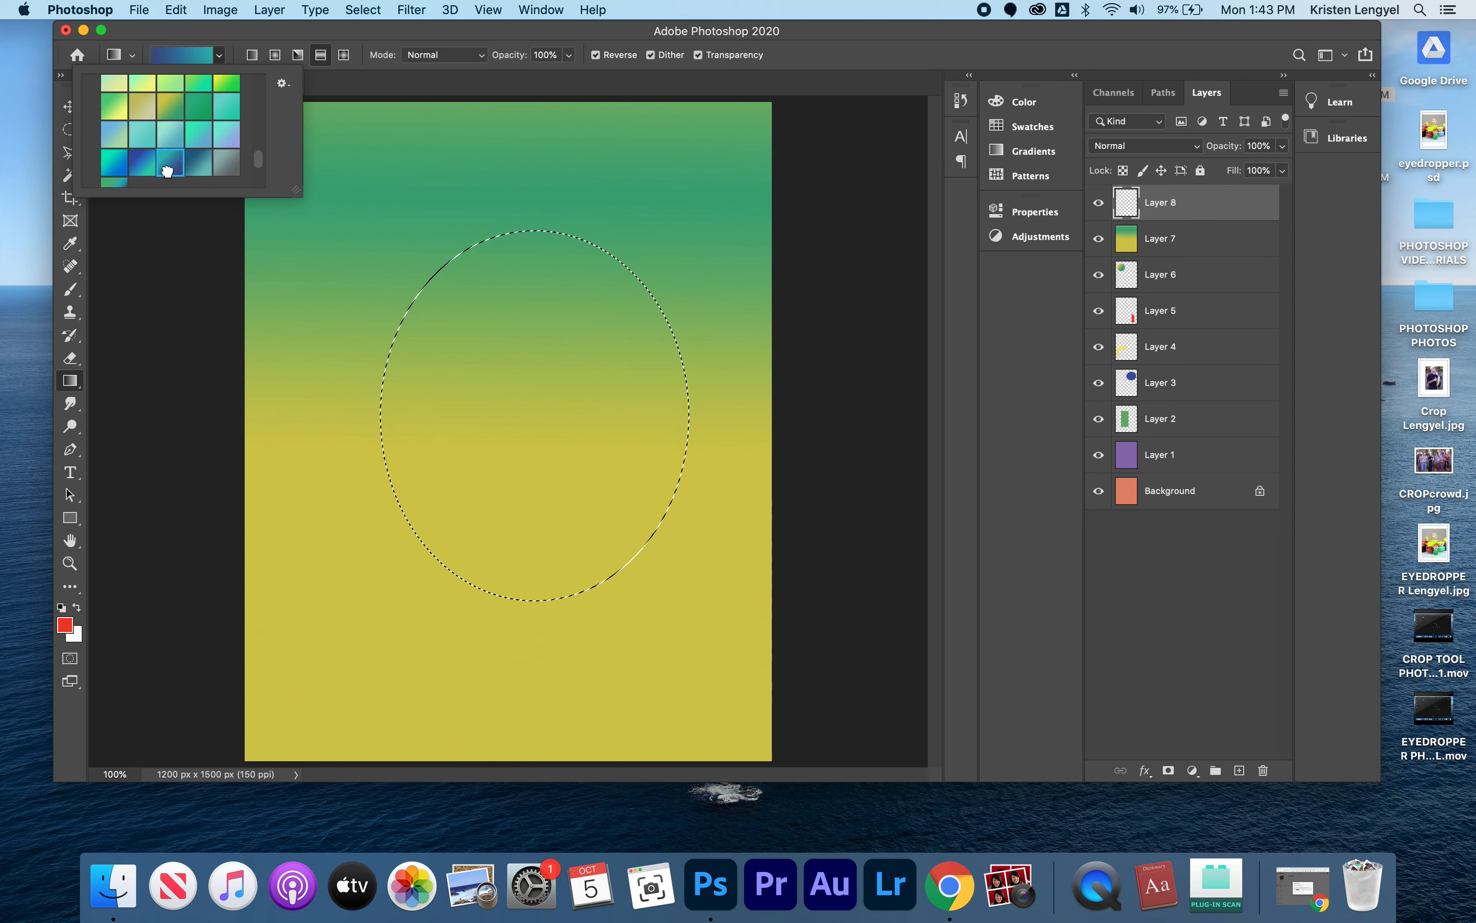
drag(467, 339, 583, 451)
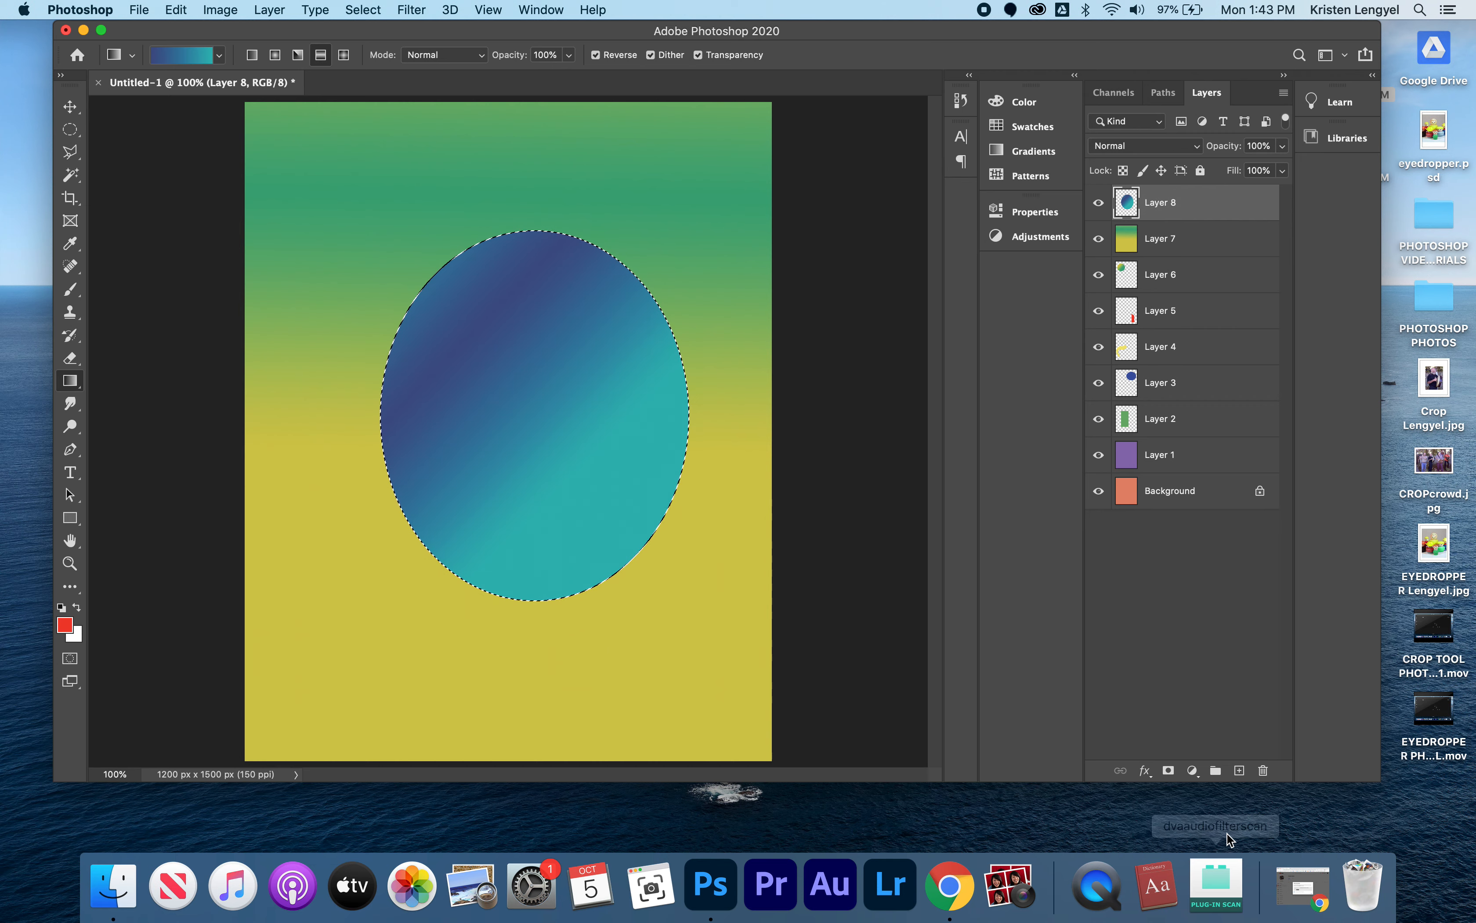
Add a new layer and replace the oval selection with a Rectangular Marquee selection in the canvas's upper left, overlapping the oval.
click(1241, 771)
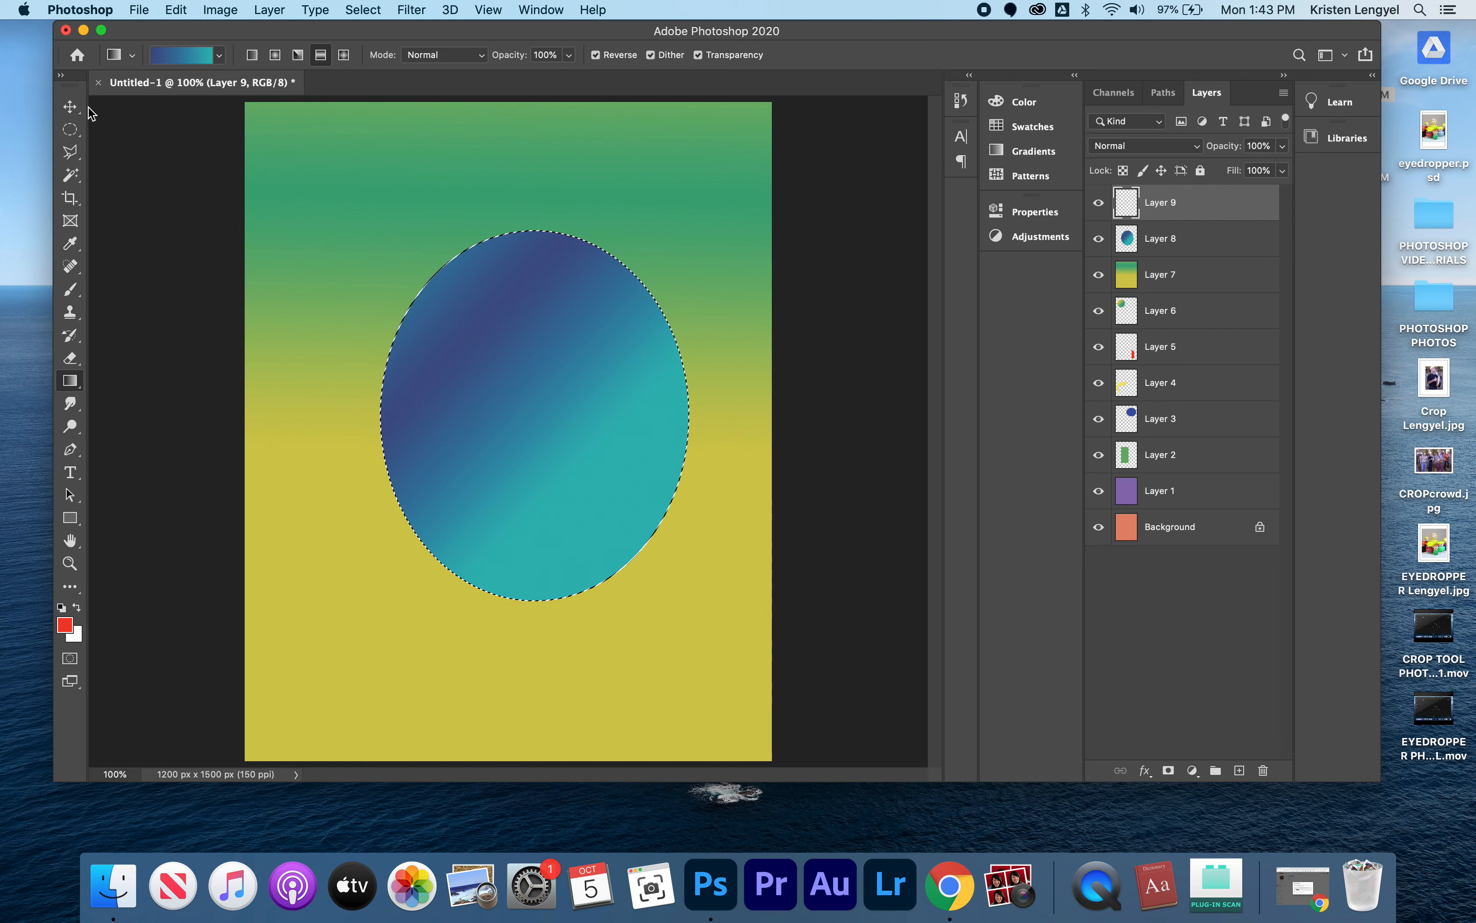
click(70, 129)
click(104, 130)
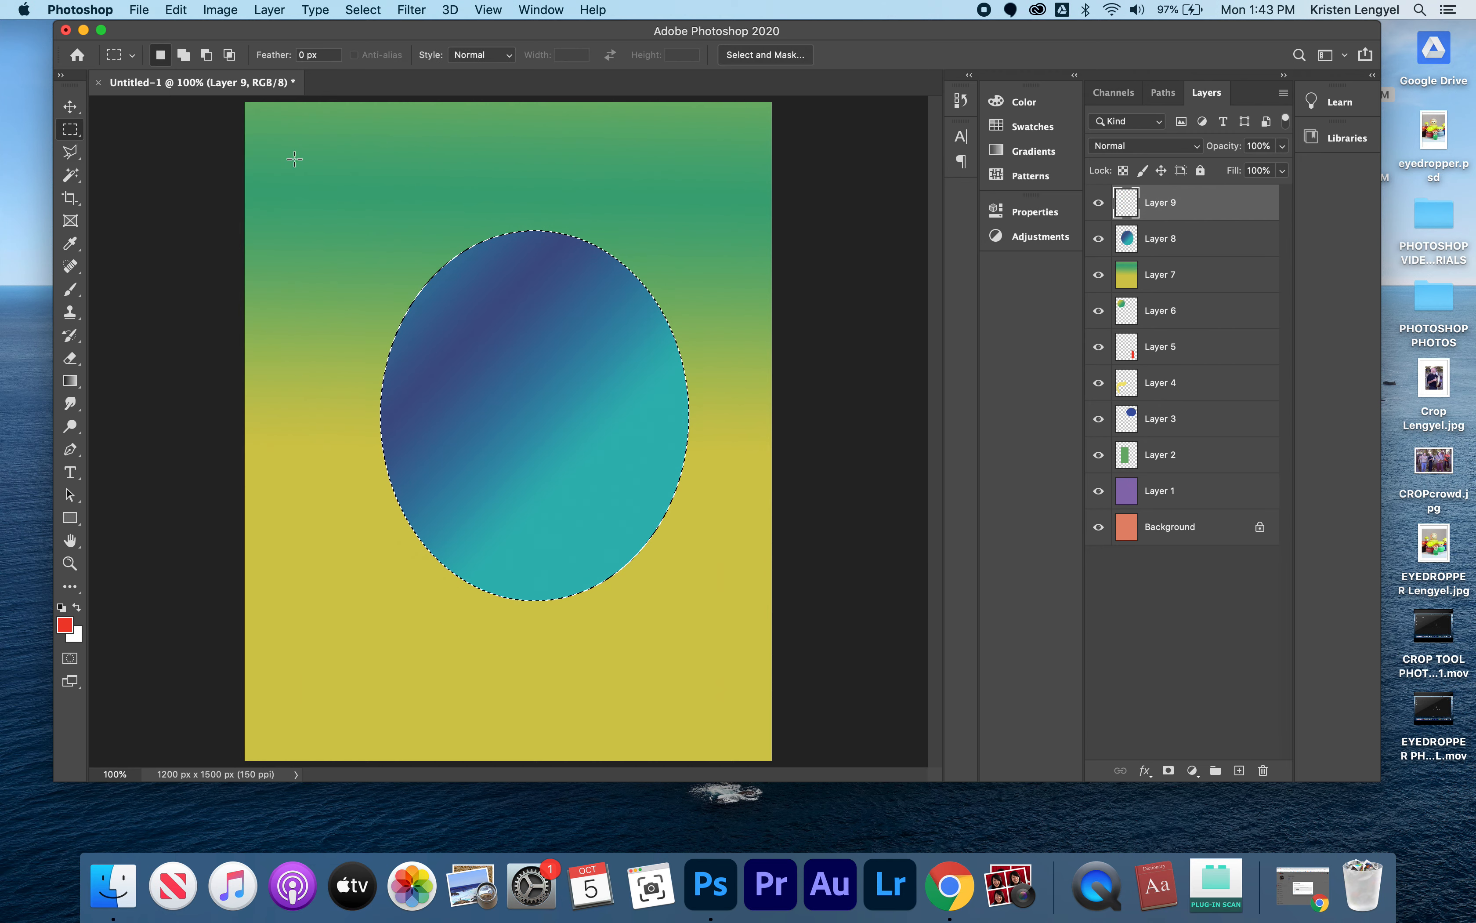
click(292, 170)
drag(525, 427, 525, 430)
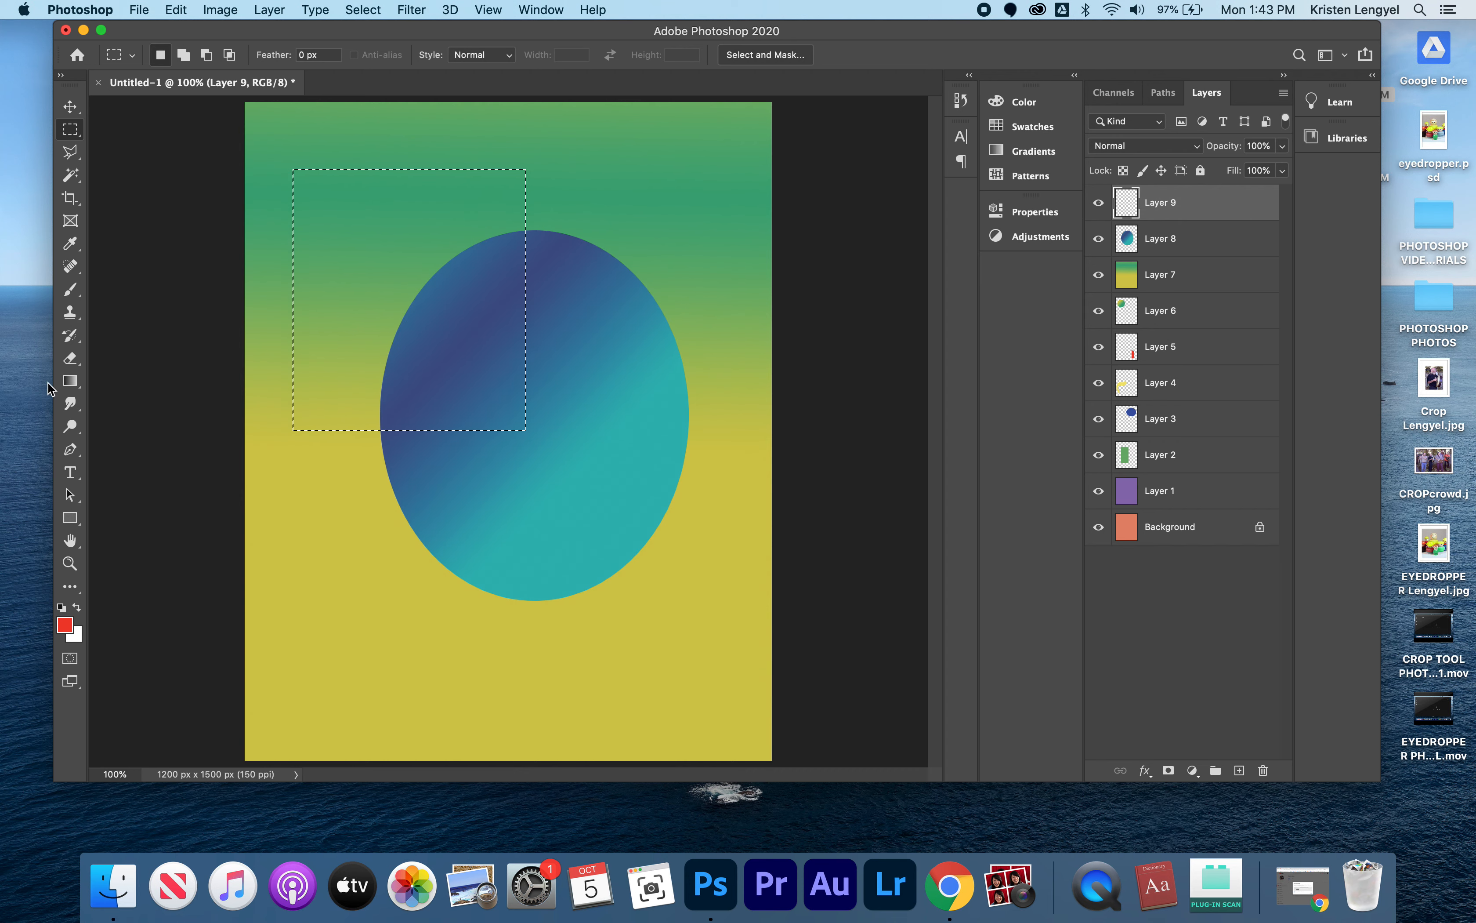
Choose the purple-and-pink gradient from the Pastels presets, fill the rectangular selection diagonally with it and deselect.
click(69, 380)
click(219, 55)
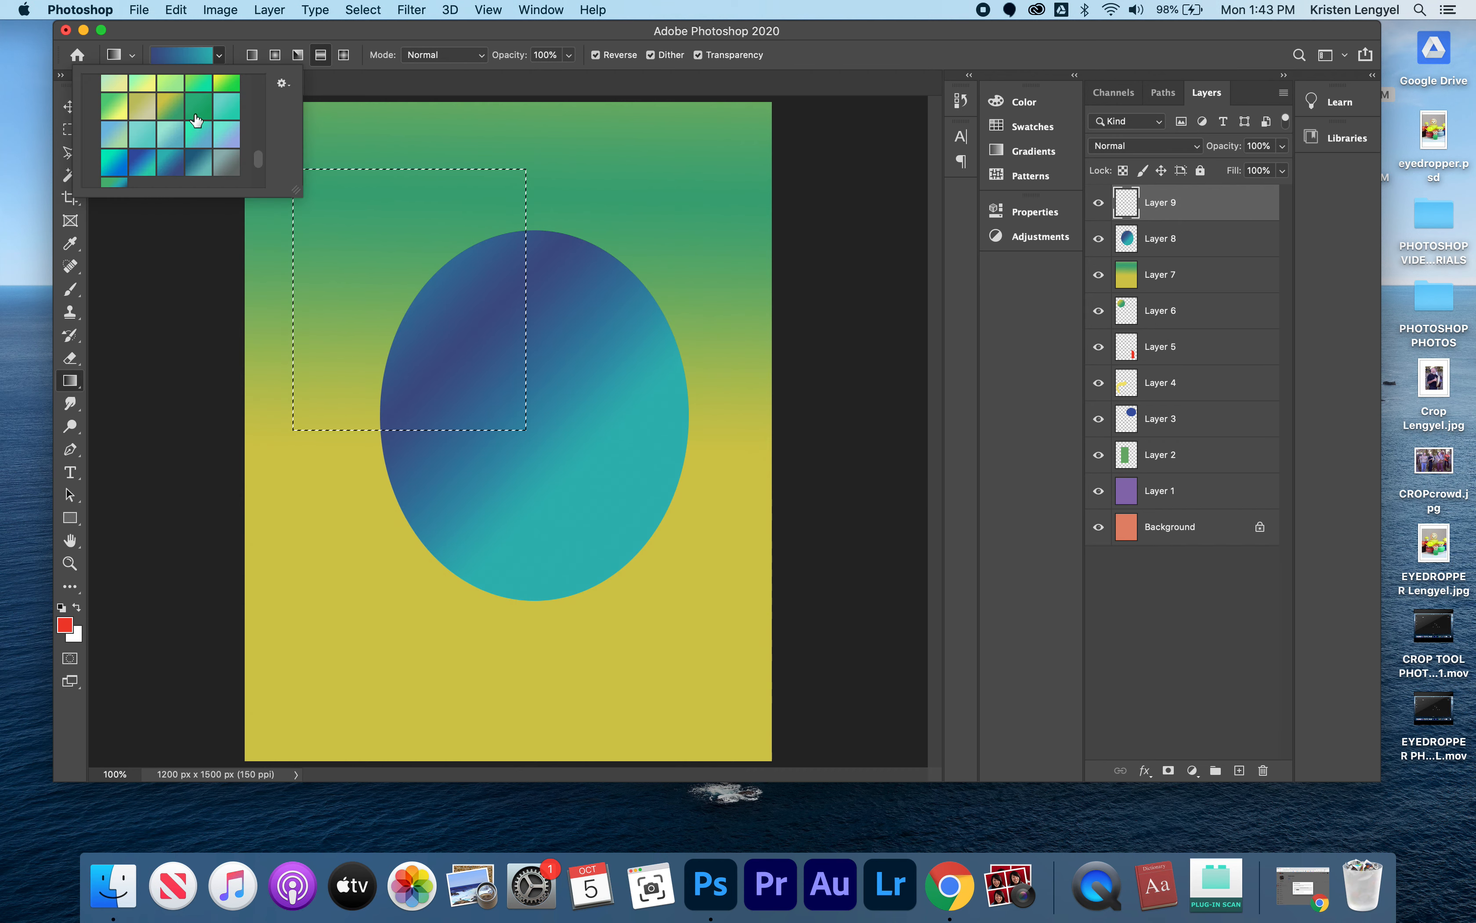
scroll(194, 126, down, 5)
click(92, 149)
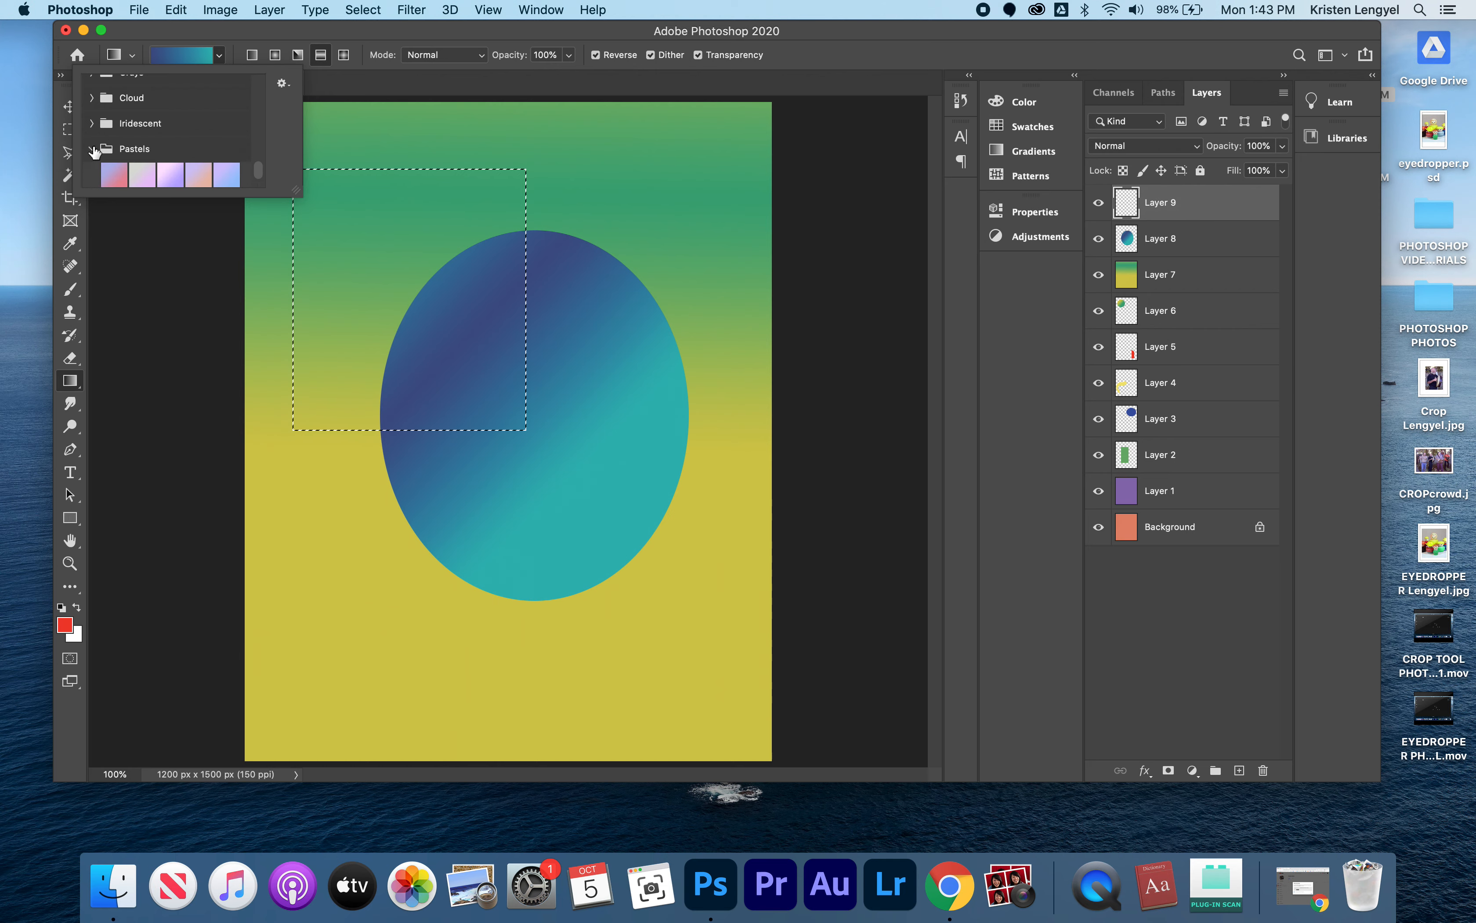
scroll(180, 140, down, 2)
click(180, 140)
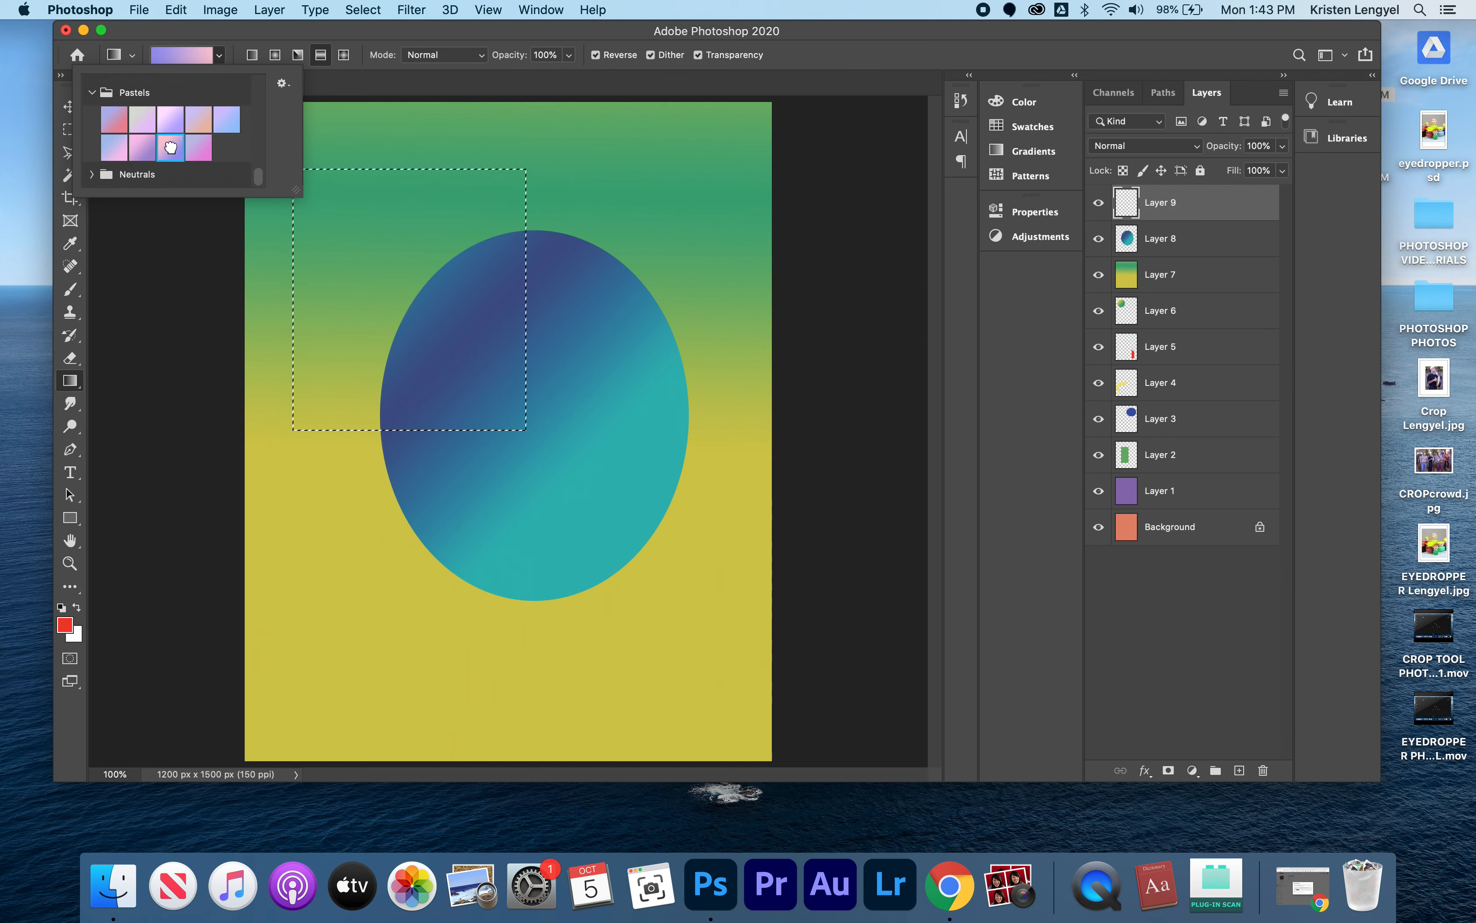
click(303, 231)
drag(303, 231, 434, 368)
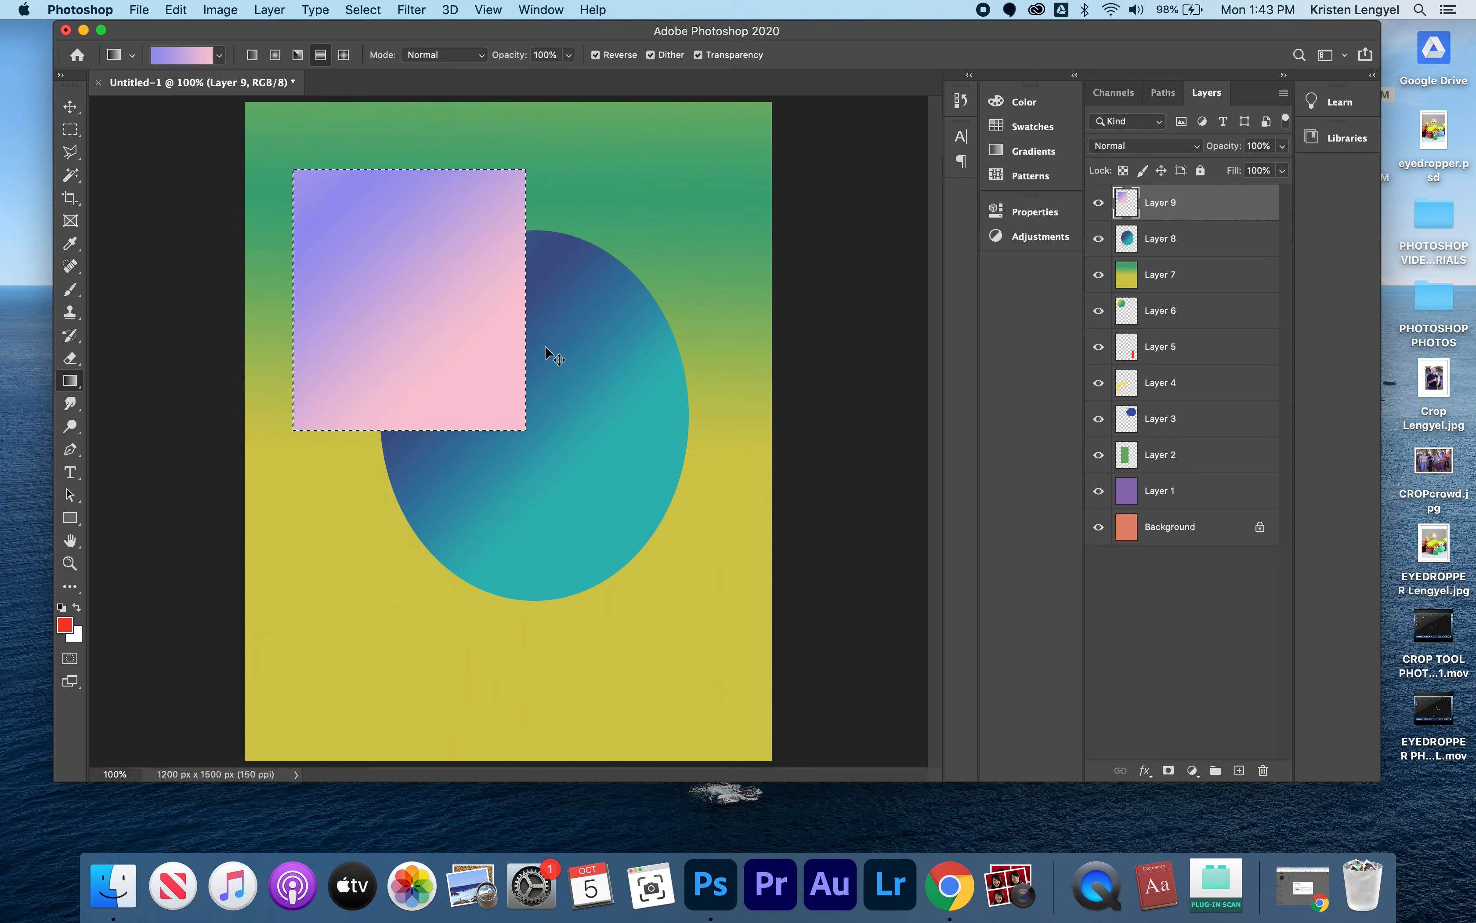
key(super+d)
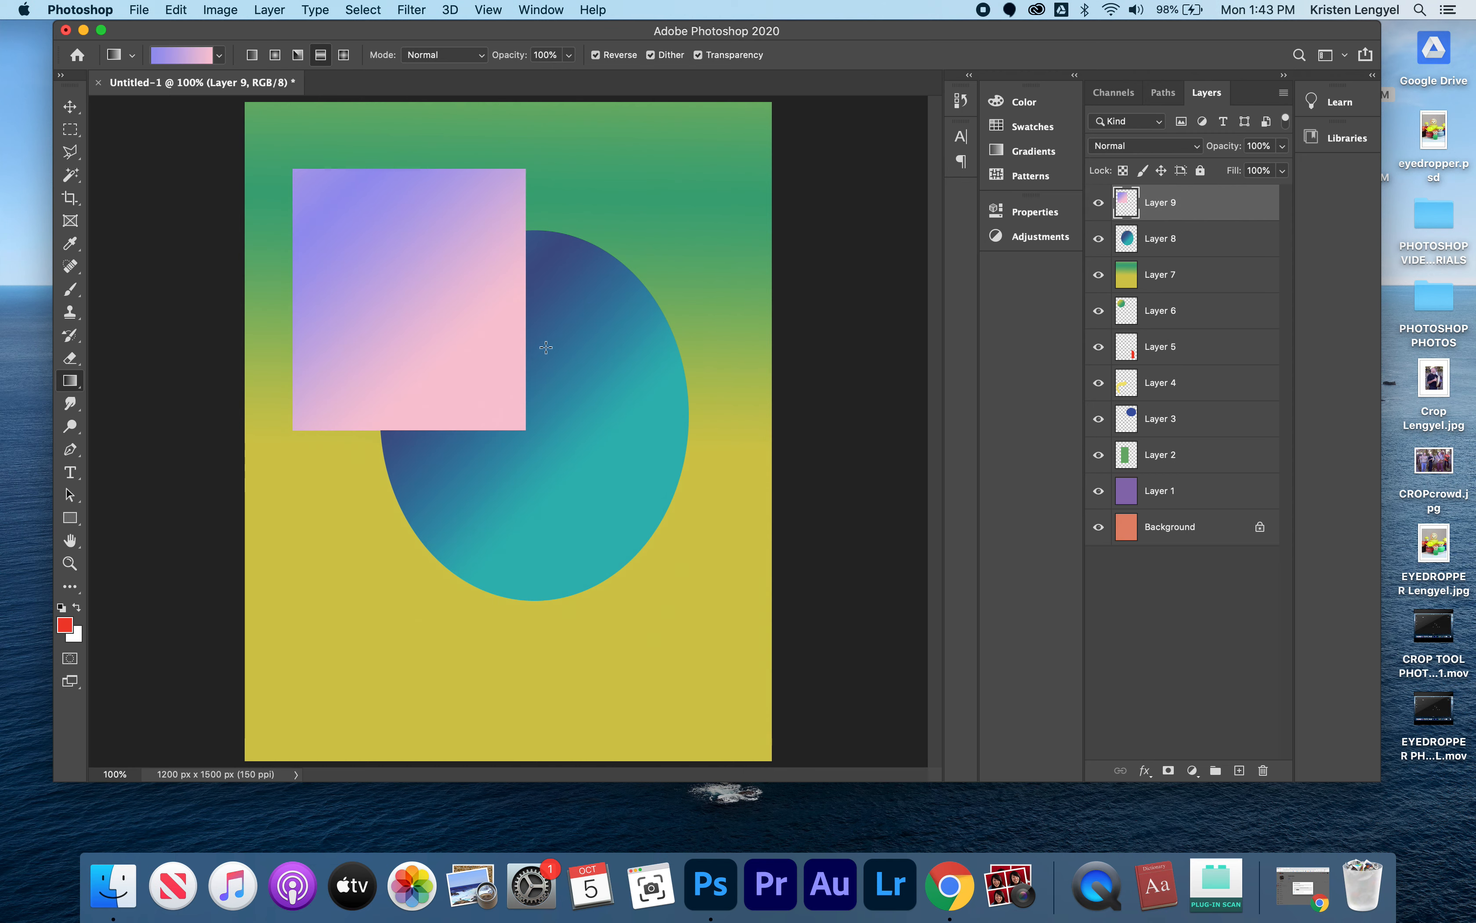